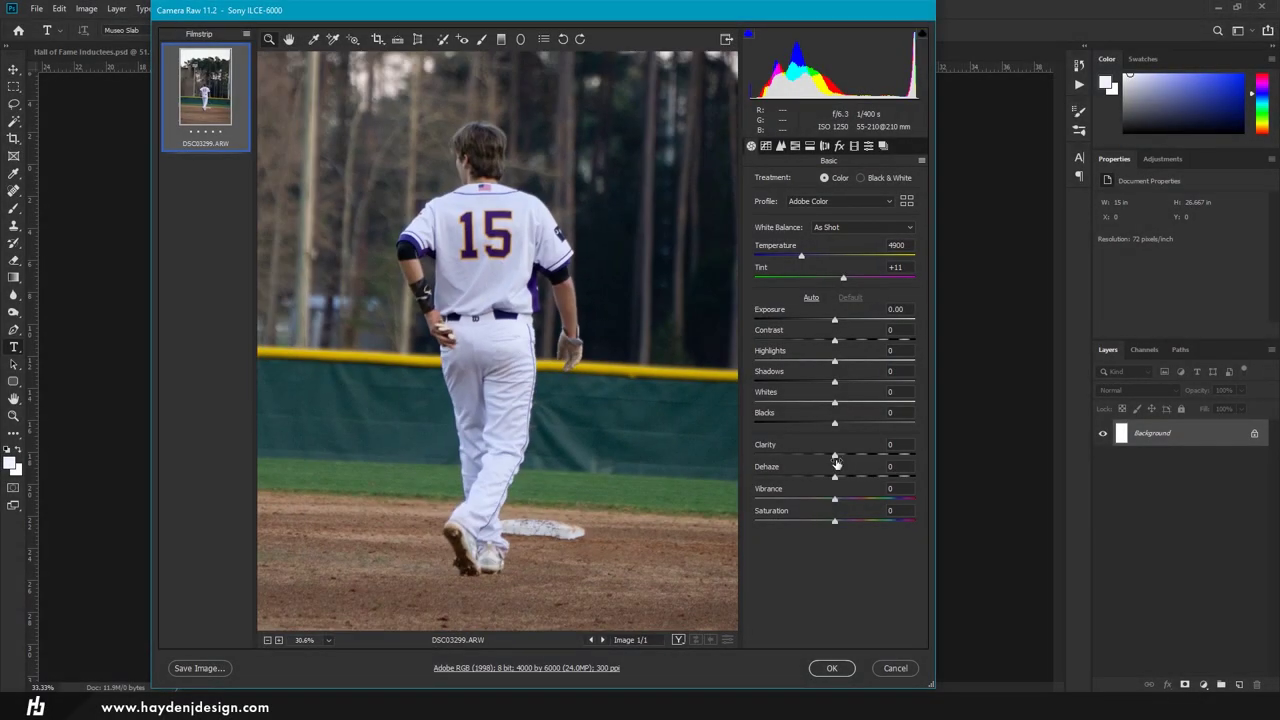
Step: Give the photo +50 Clarity and +33 Purples hue in Camera Raw, then open it
drag(835, 455, 875, 456)
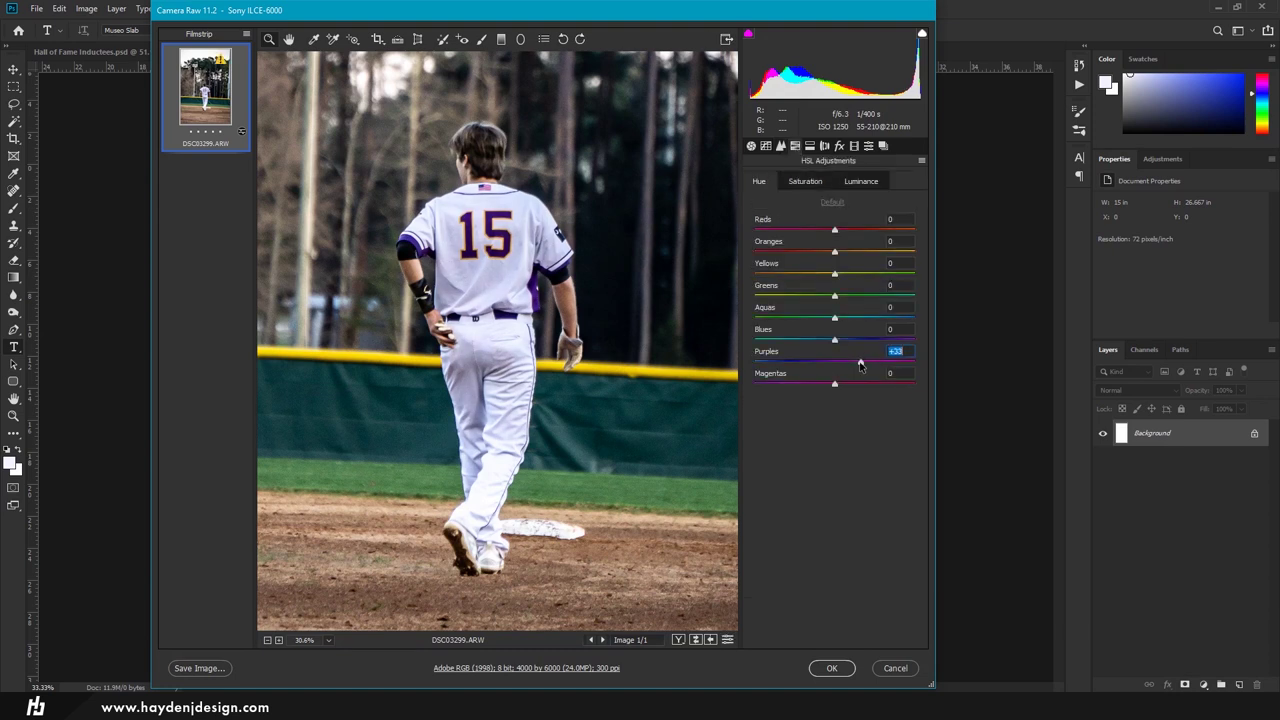
click(831, 668)
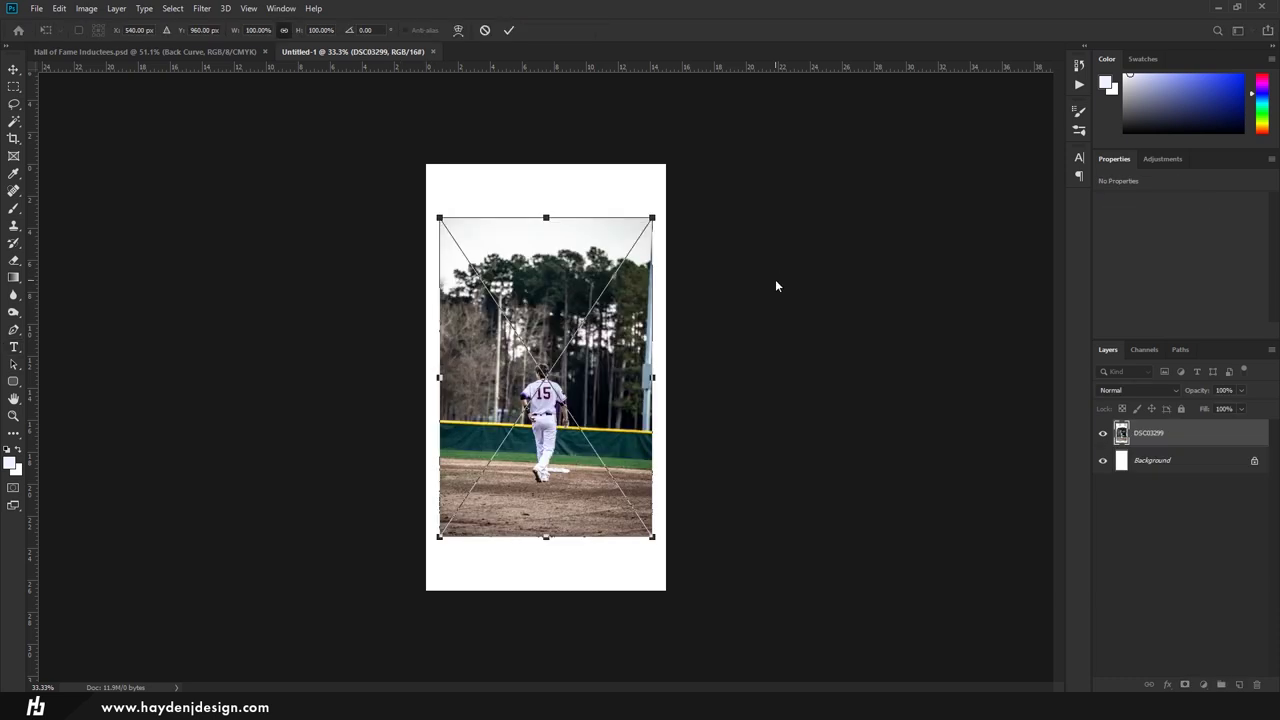
Step: Enlarge the placed photo past the canvas edges and commit it
drag(651, 217, 791, 126)
drag(550, 333, 552, 378)
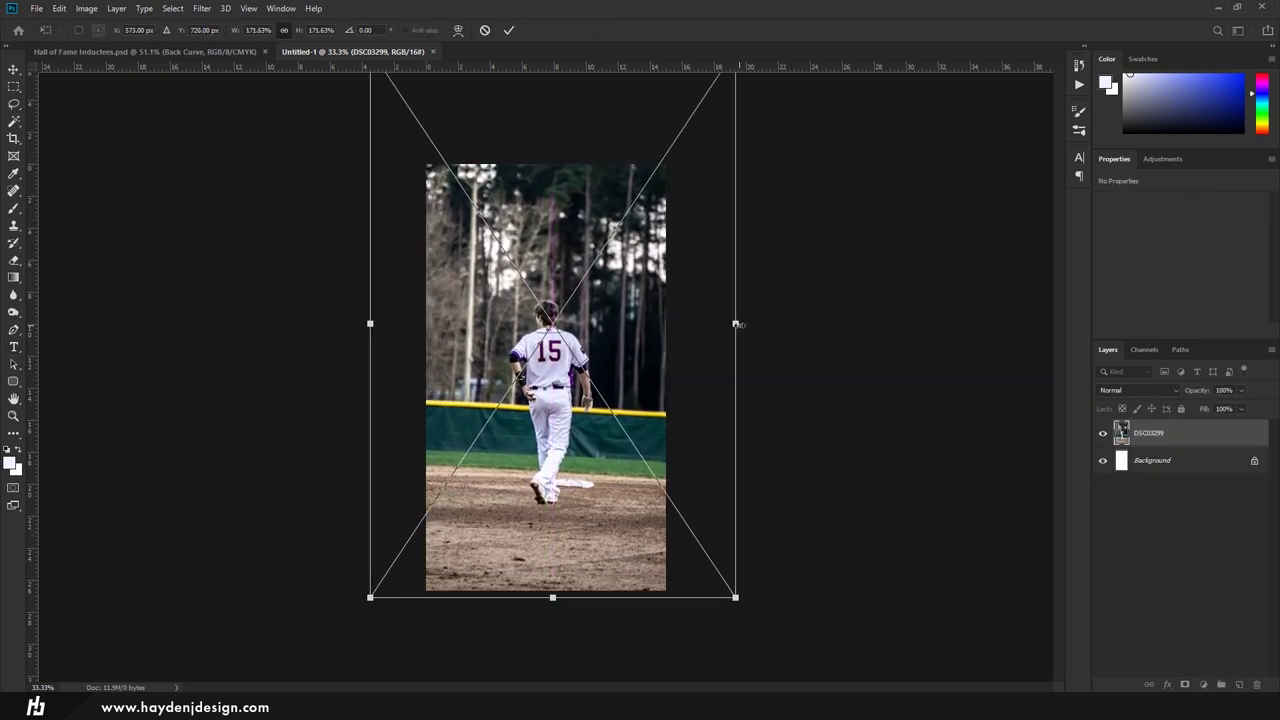
key(Return)
key(ctrl+0)
Step: Quick-select the player's body and refine the edge around the right foot
key(w)
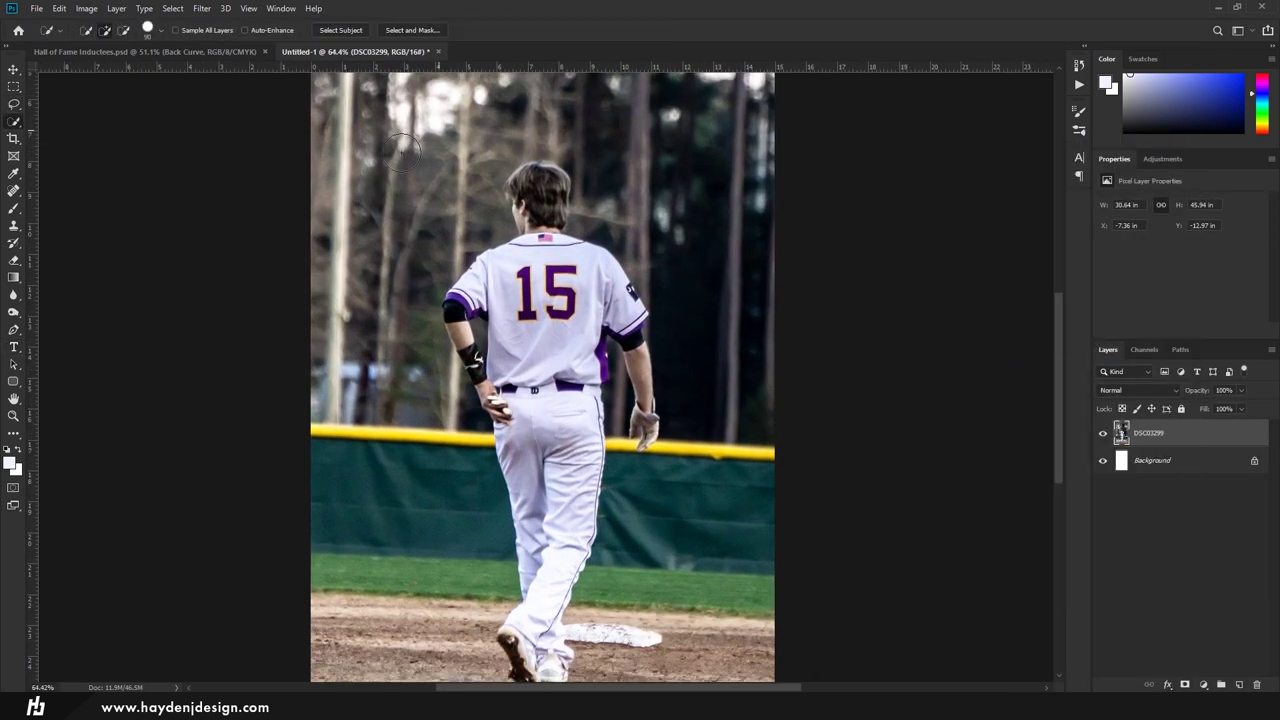
drag(560, 260, 443, 466)
scroll(535, 474, up, 3)
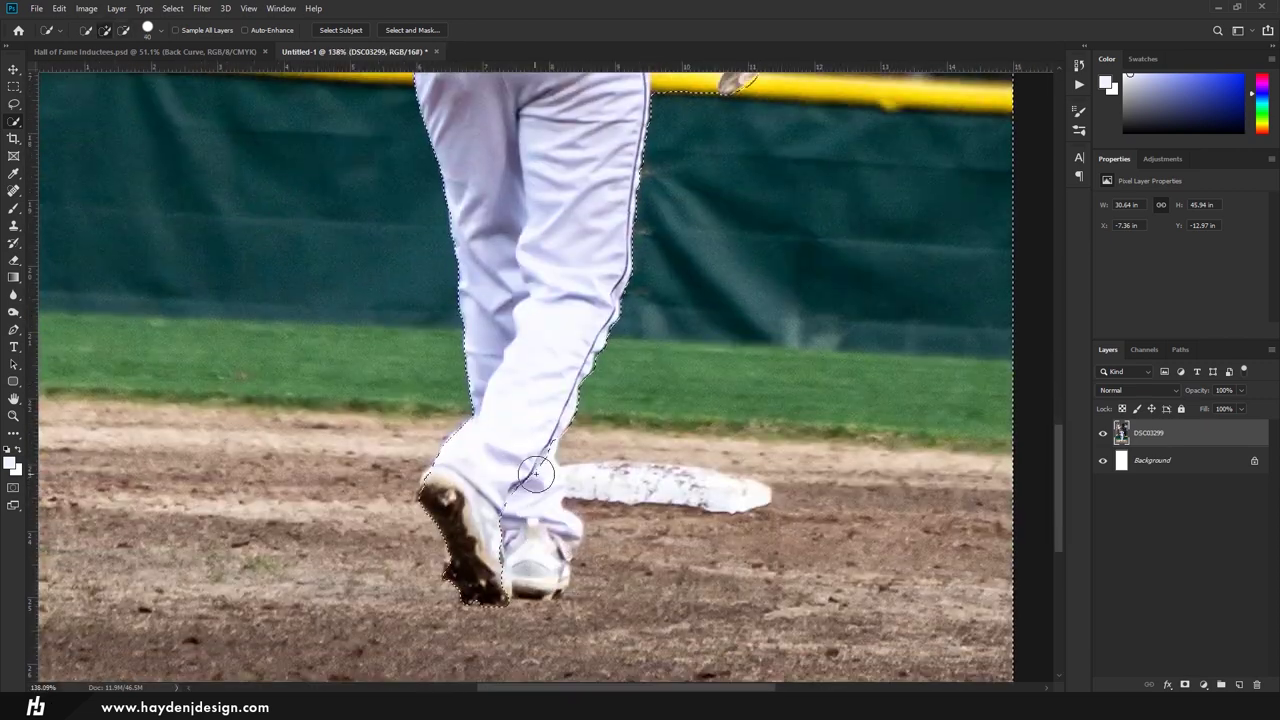
key(bracketleft)
drag(586, 294, 571, 457)
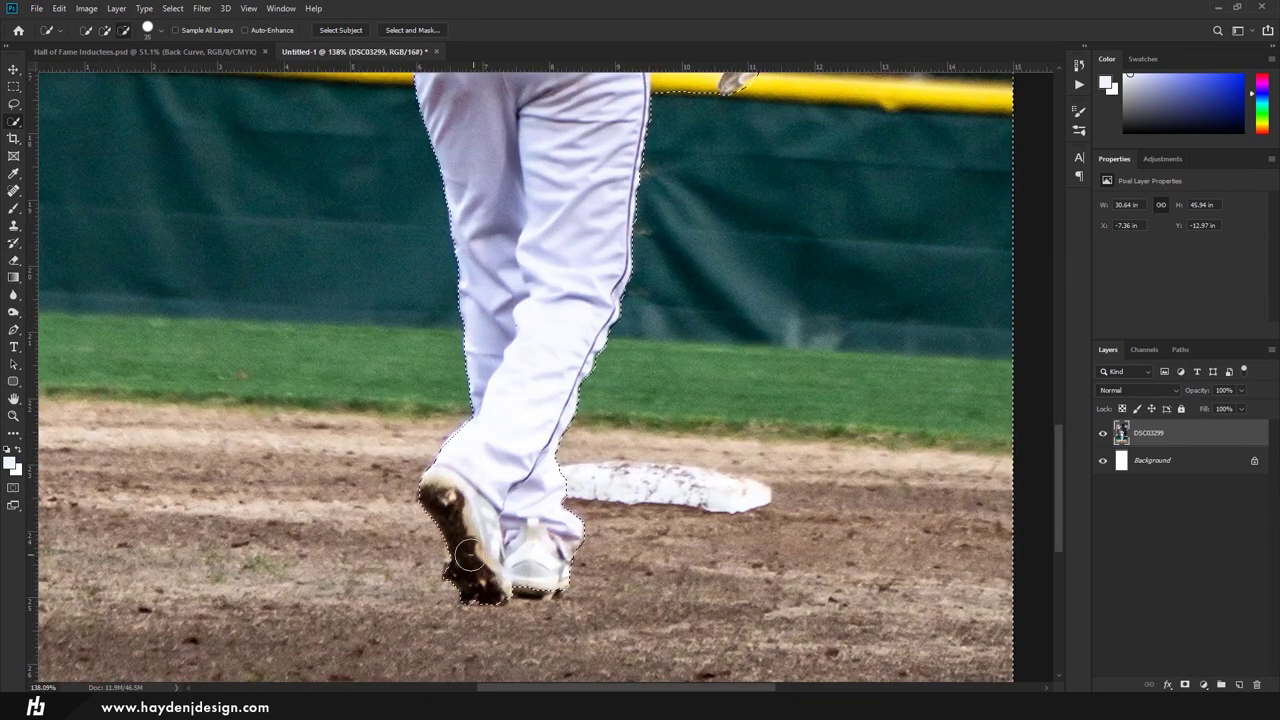
scroll(468, 556, up, 2)
scroll(365, 225, up, 3)
Step: Remove the arm-torso gap and add the forearm, glove and head to the selection
key(bracketleft)
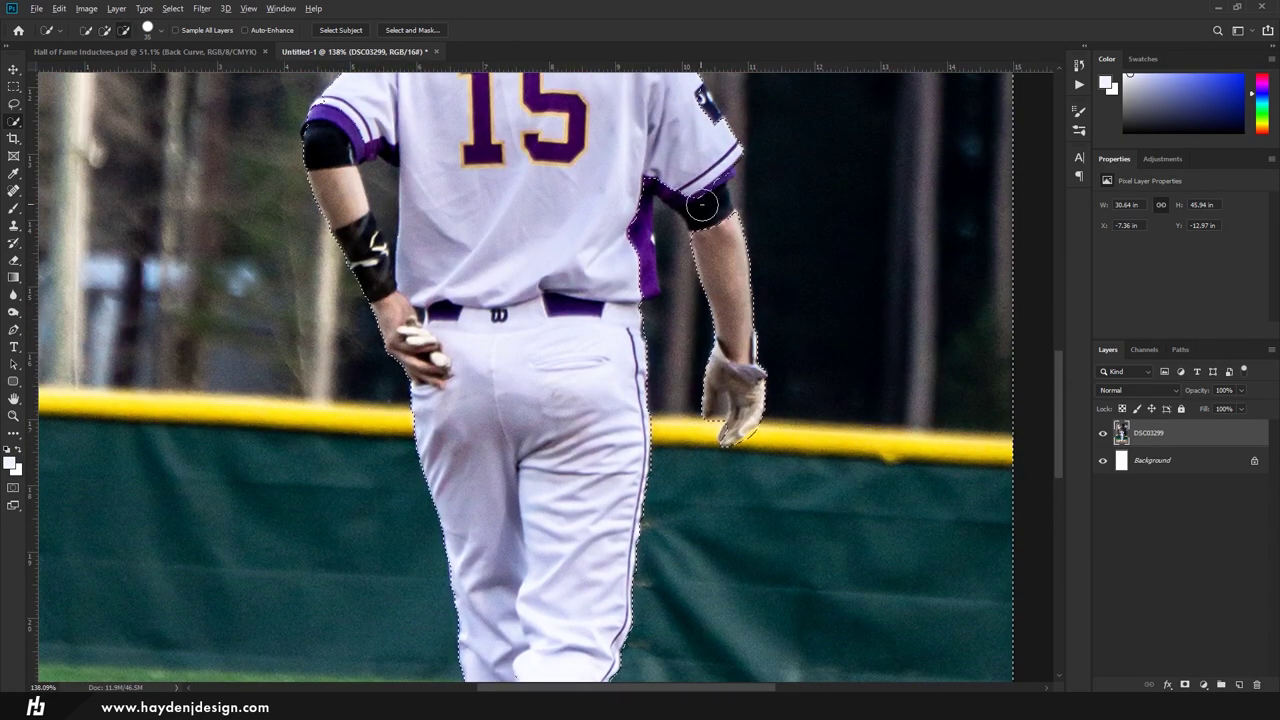
drag(690, 205, 733, 305)
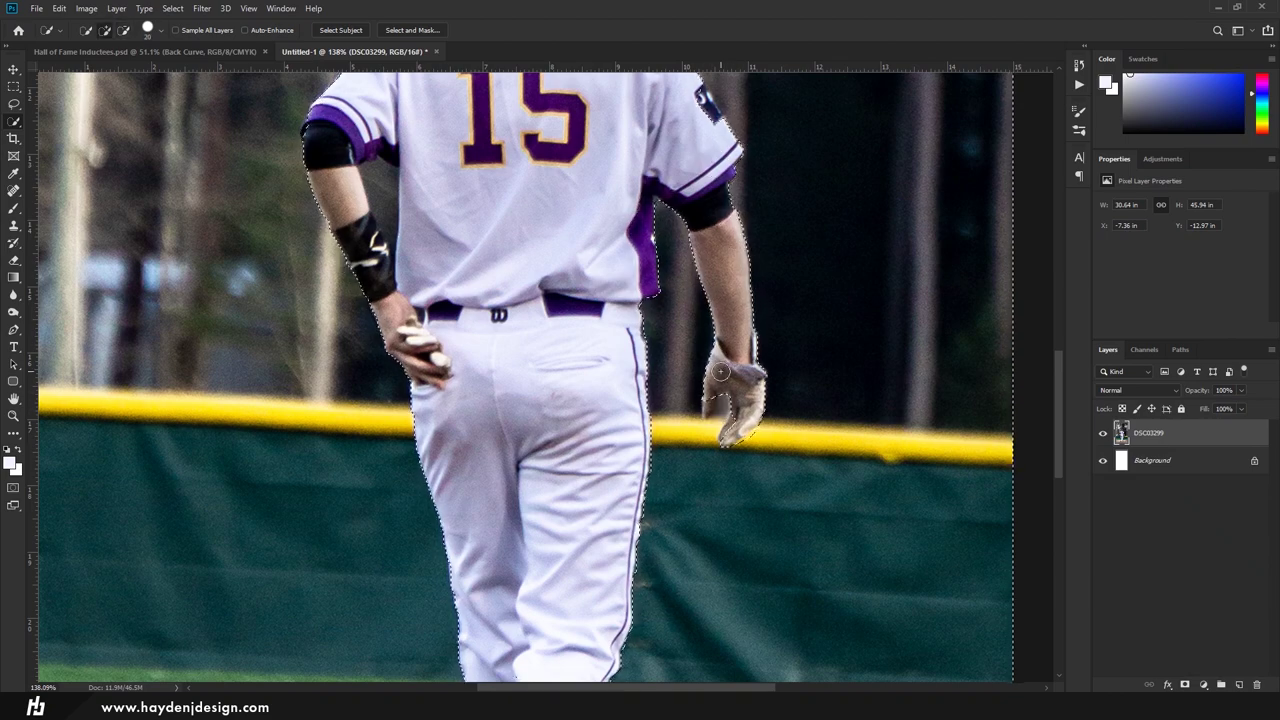
key(bracketleft)
drag(740, 165, 720, 406)
scroll(720, 406, up, 1)
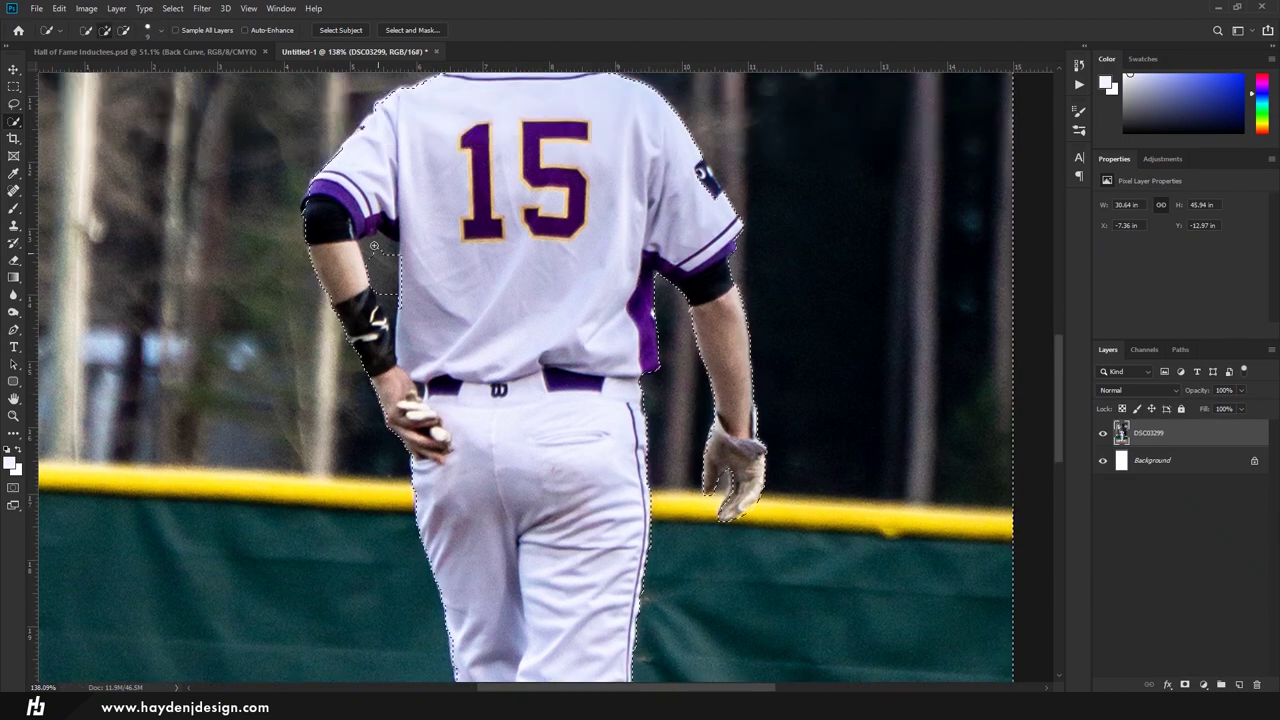
scroll(545, 217, up, 3)
key(bracketright)
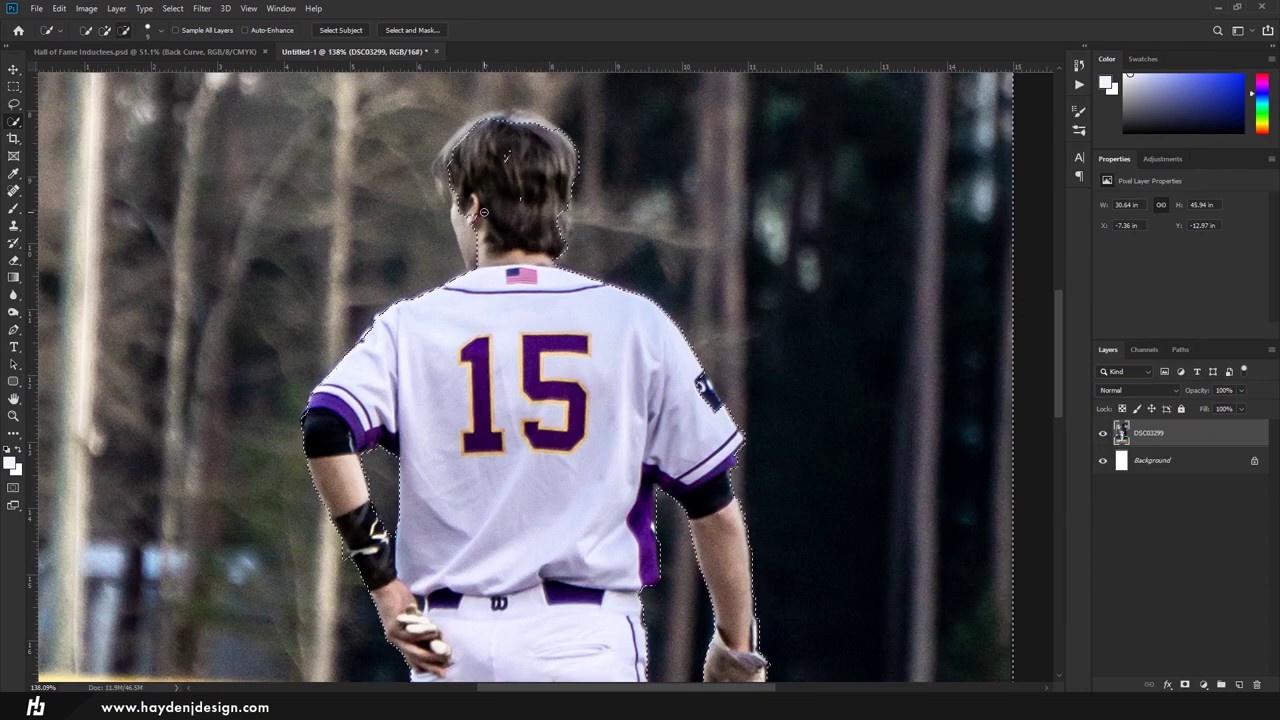
drag(460, 150, 560, 220)
key(ctrl+0)
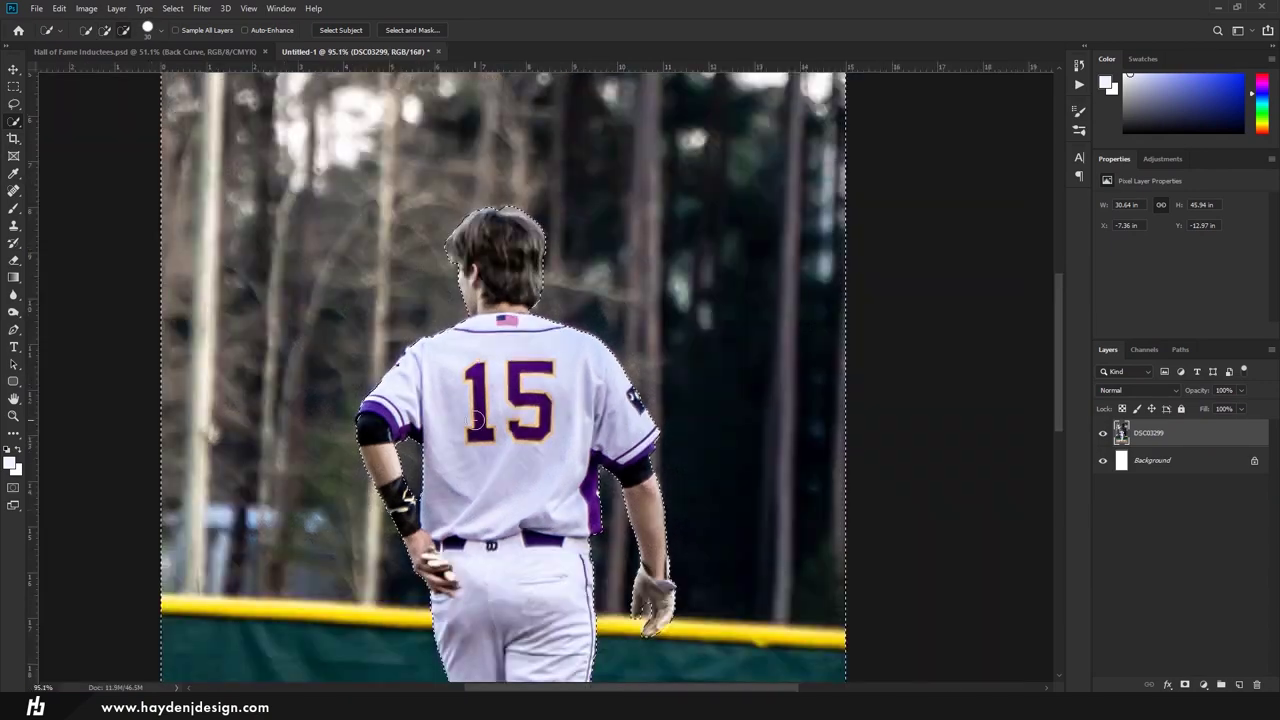
Step: Mask the player from the selection and fill the unlocked Layer 0 with beige
click(1185, 685)
click(1254, 460)
click(1106, 83)
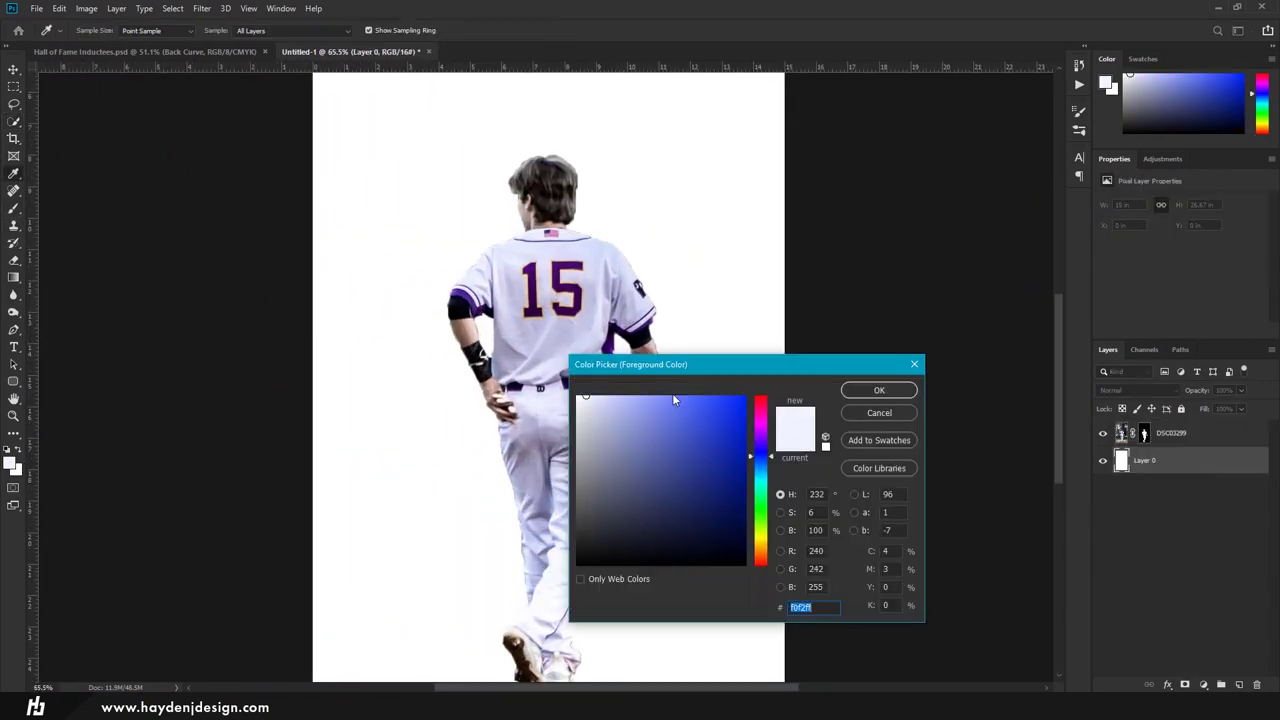
click(879, 389)
key(ctrl+0)
key(alt+BackSpace)
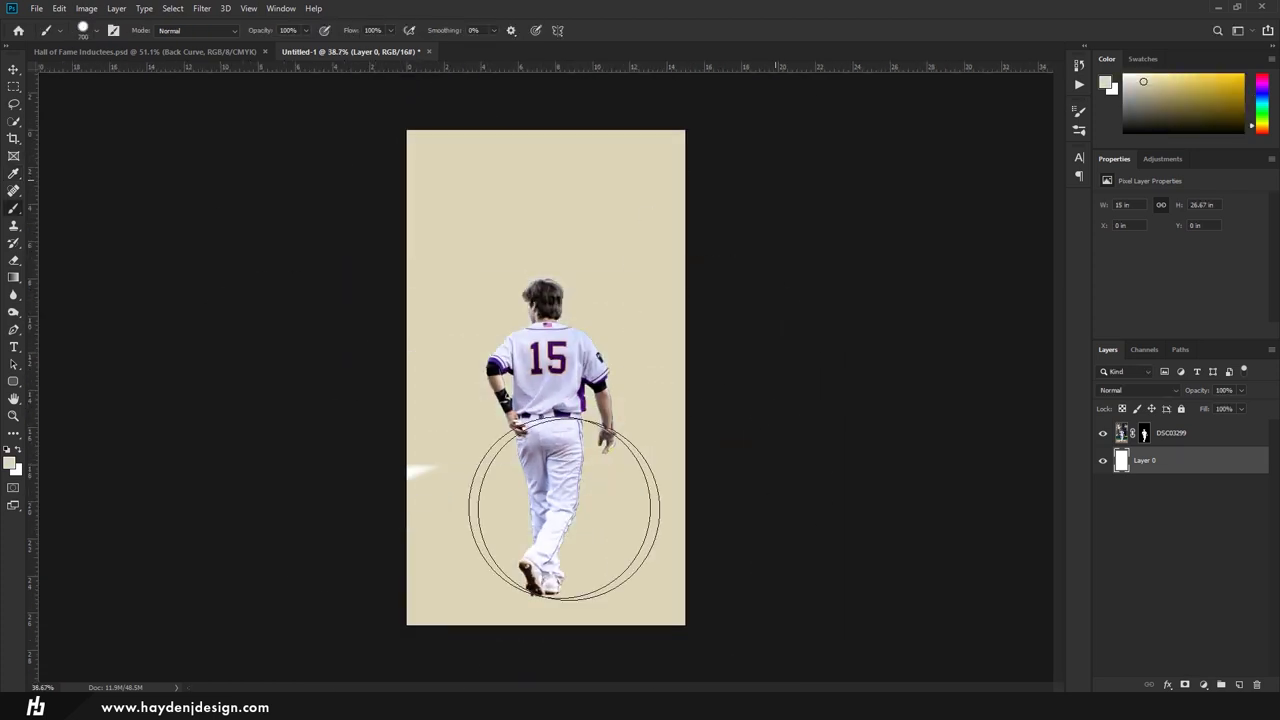
Step: Target the DSC03299 layer mask with a black Brush ready for painting
key(v)
click(1144, 432)
scroll(520, 395, up, 10)
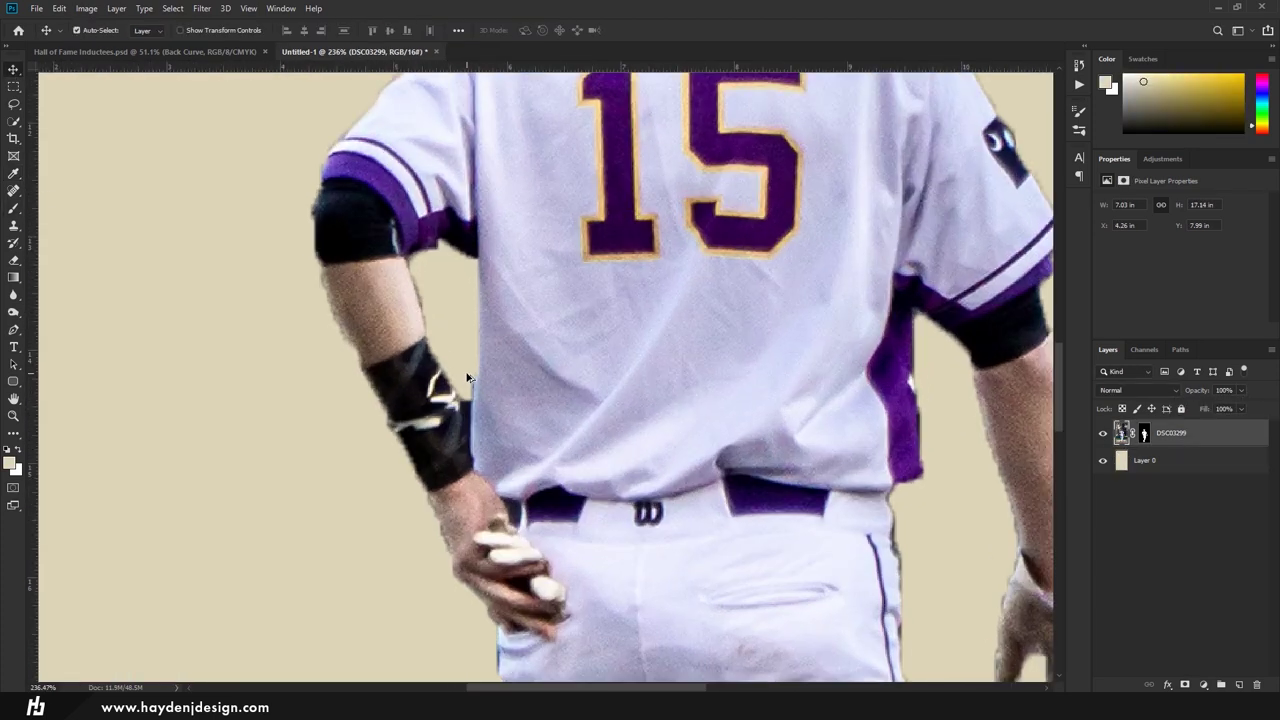
key(b)
key(d)
key(x)
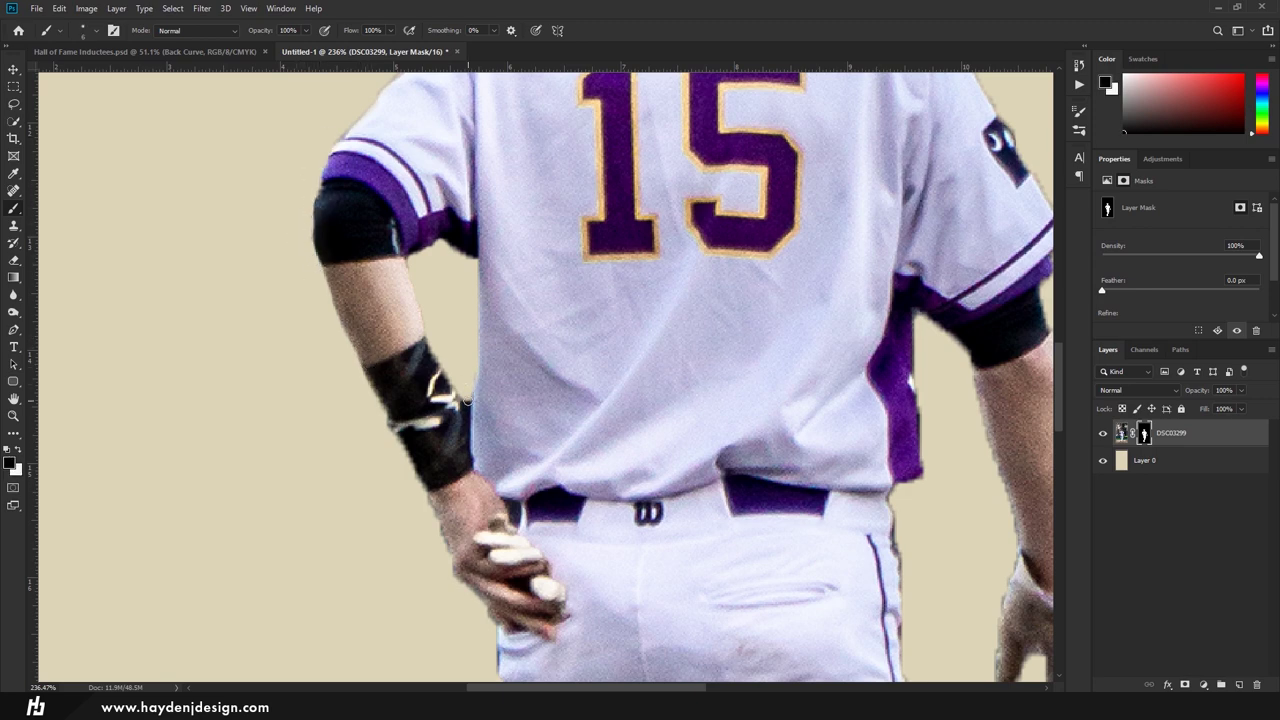
Step: Paint leftover background around the arms and glove out of the mask, then zoom out
scroll(494, 440, down, 5)
scroll(518, 580, down, 7)
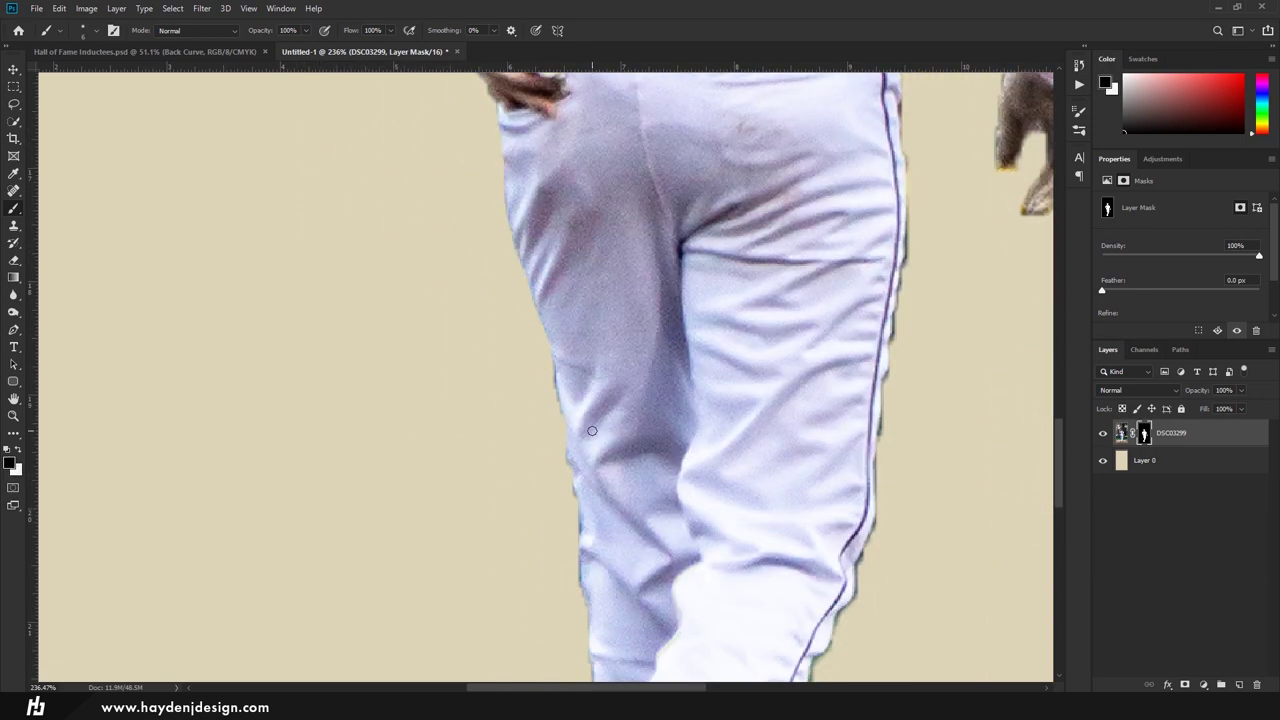
scroll(559, 443, down, 4)
scroll(581, 518, down, 3)
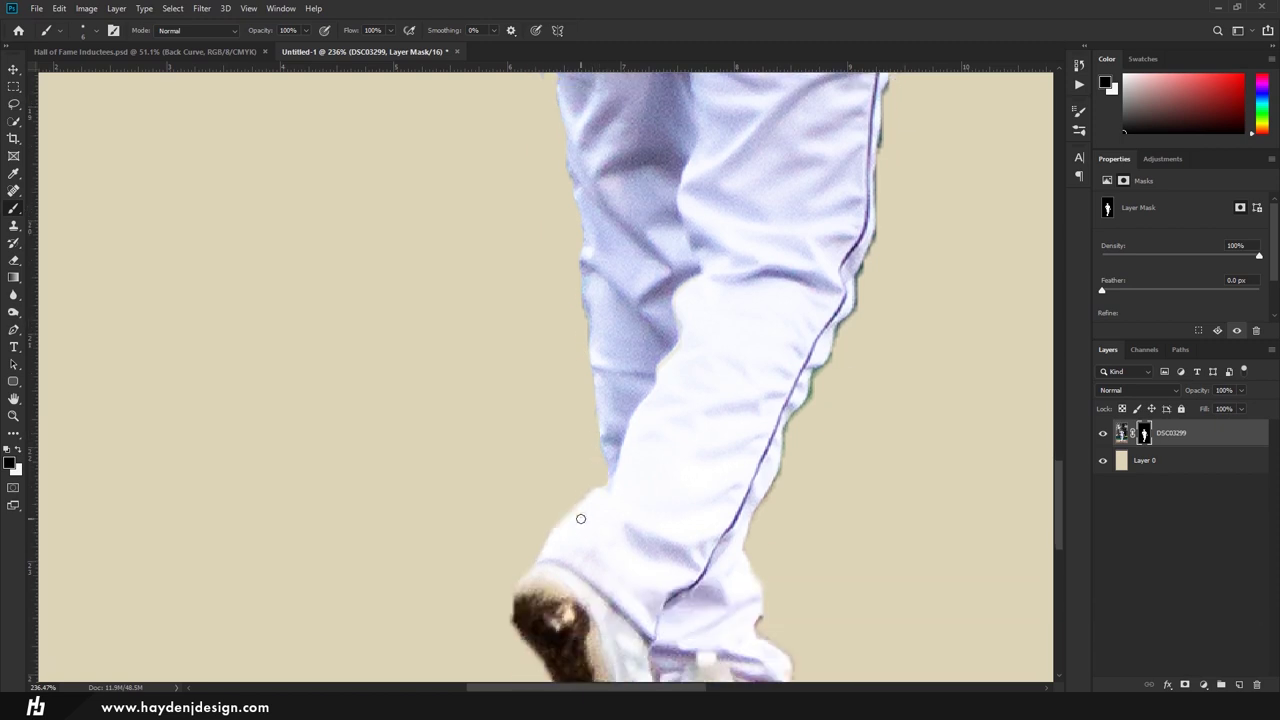
scroll(597, 479, down, 2)
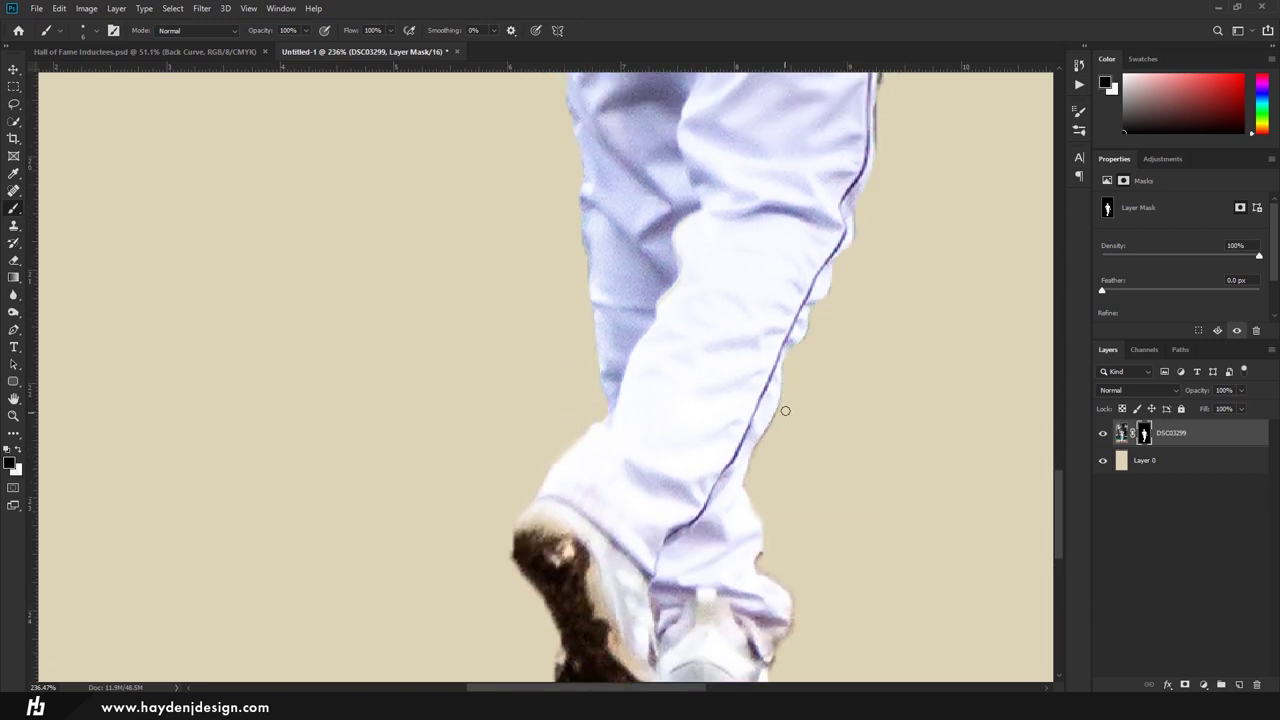
scroll(795, 580, up, 10)
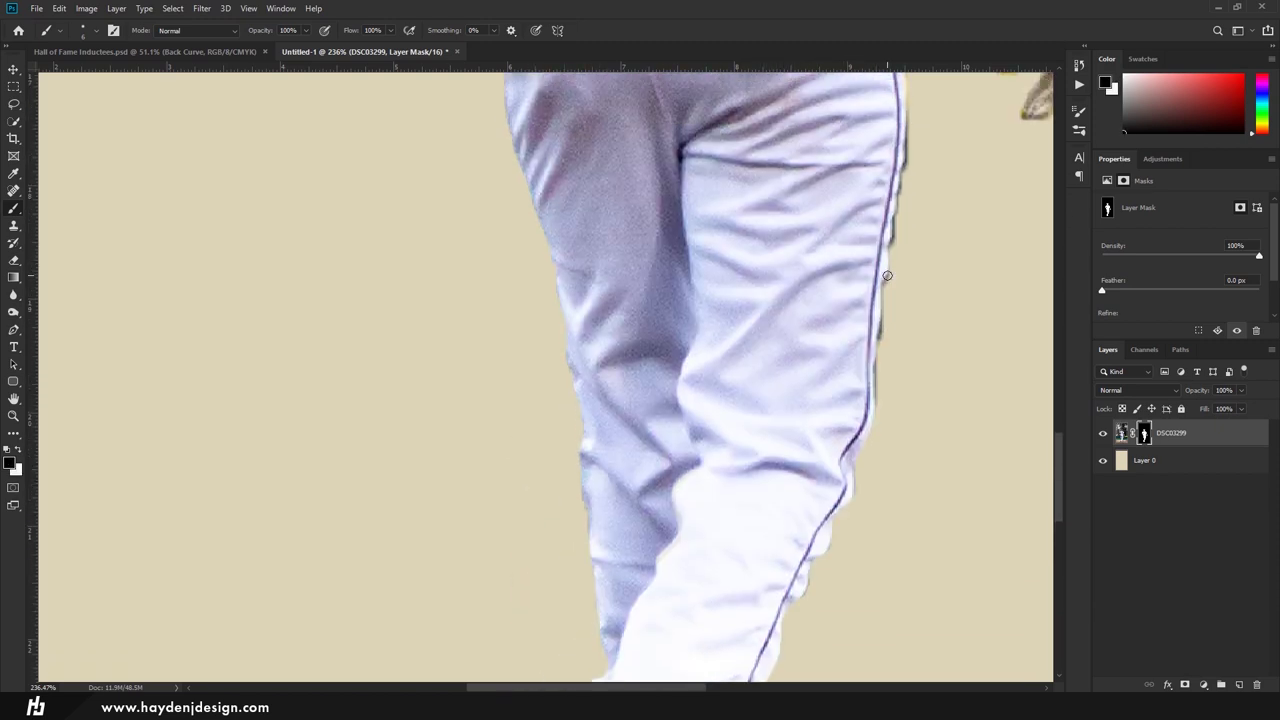
scroll(892, 234, up, 10)
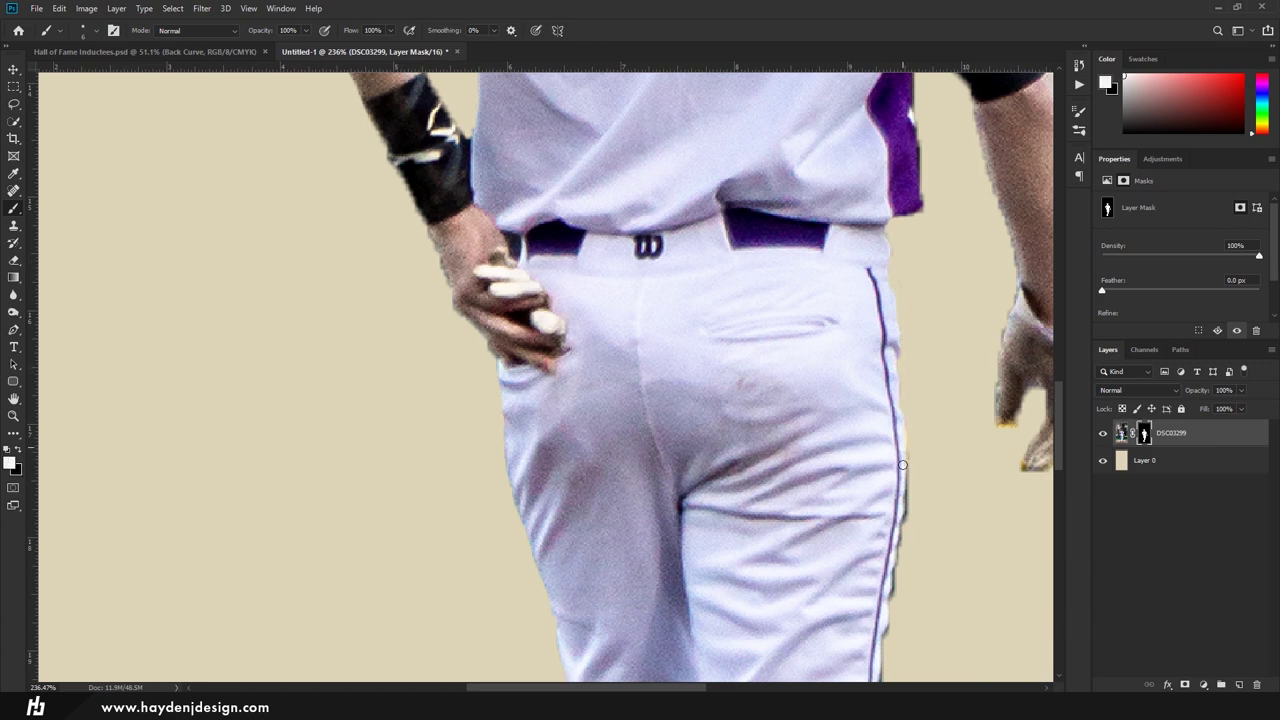
scroll(896, 577, down, 2)
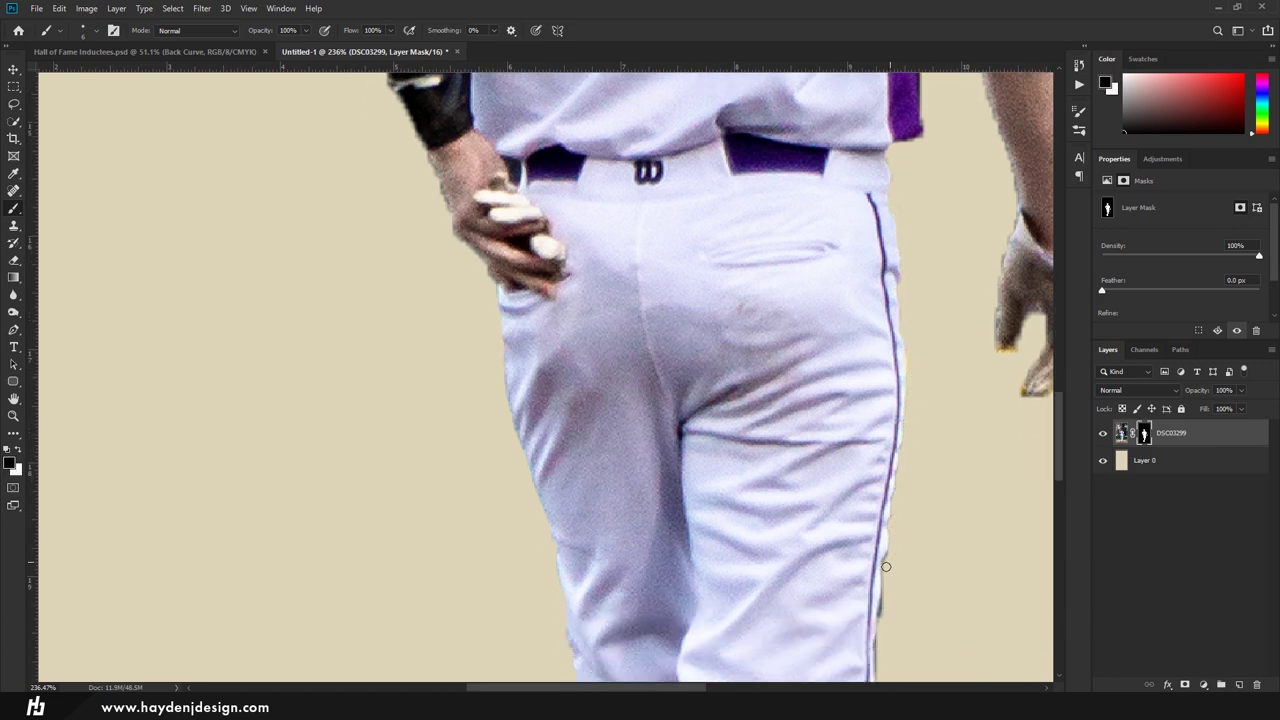
scroll(887, 562, down, 3)
scroll(937, 307, up, 10)
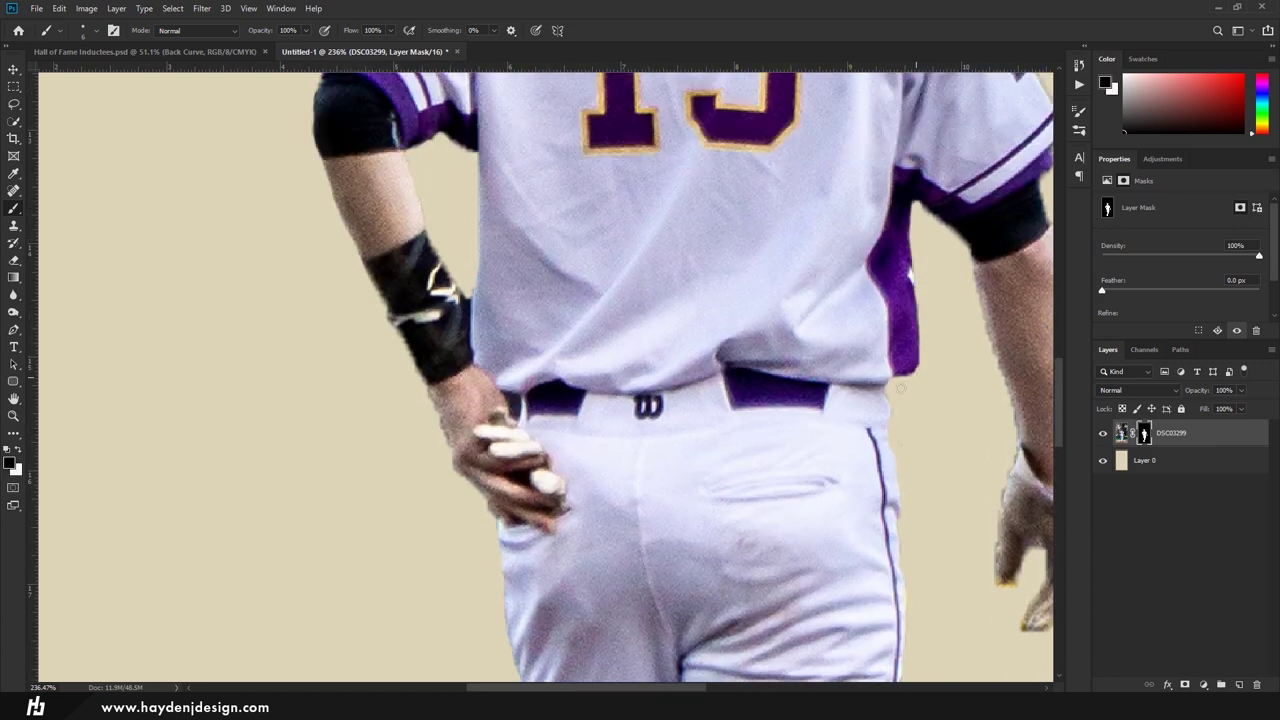
scroll(900, 387, up, 4)
scroll(740, 230, right, 7)
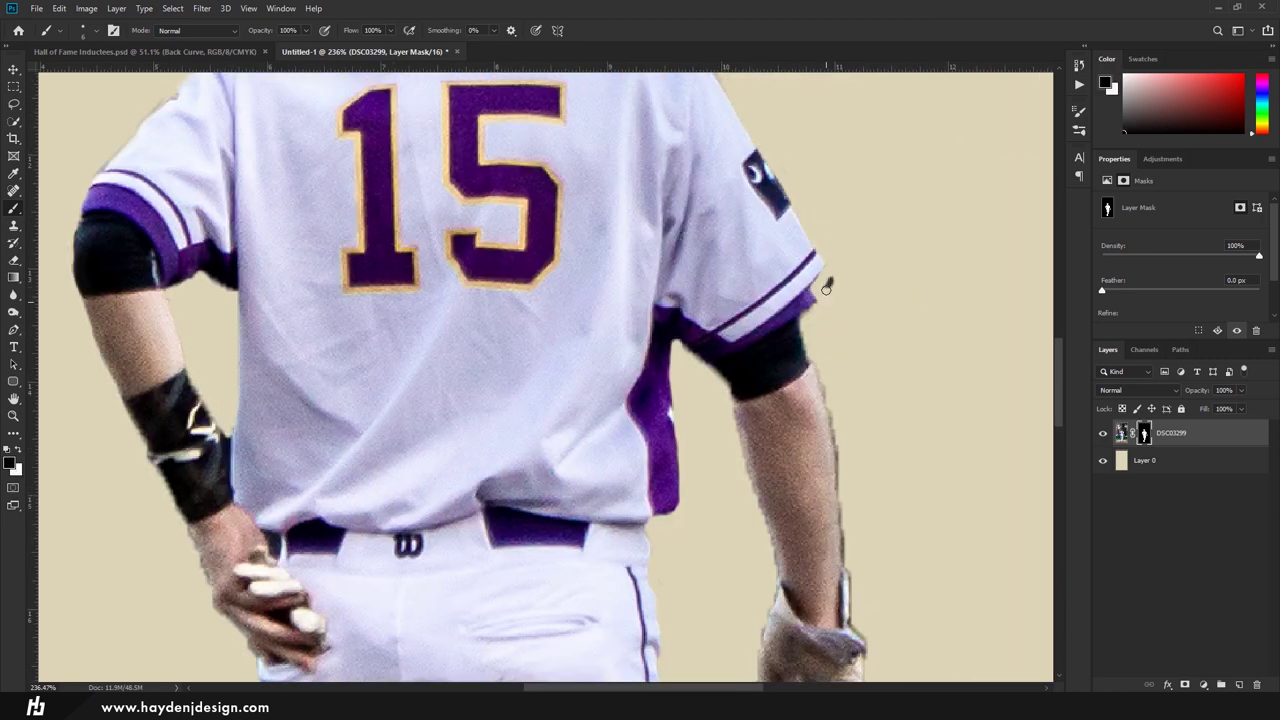
scroll(819, 300, down, 2)
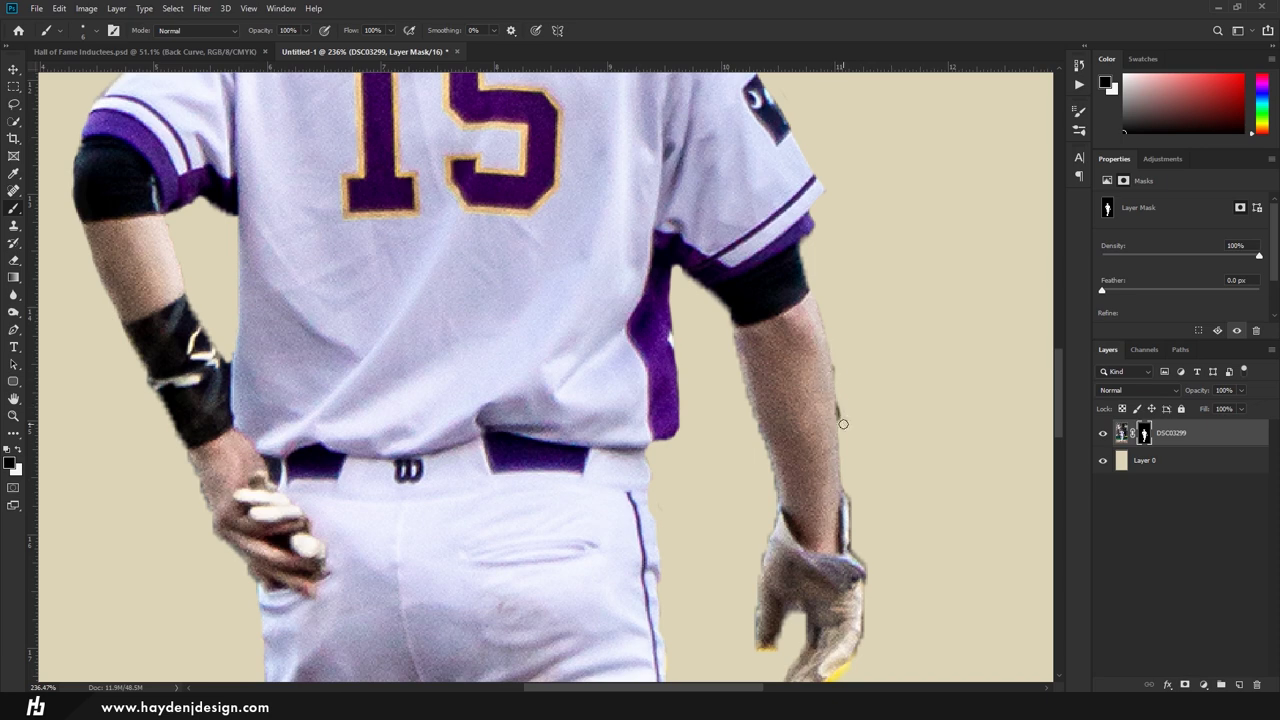
scroll(855, 470, down, 2)
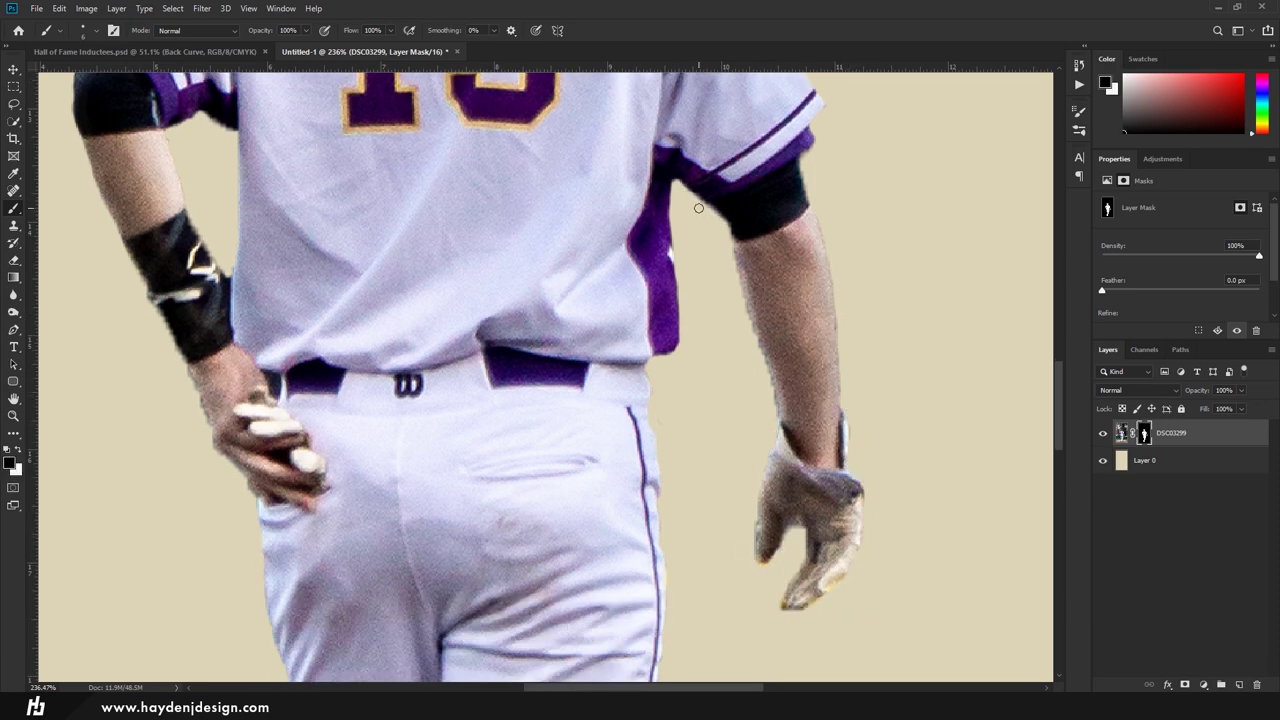
scroll(742, 298, up, 2)
scroll(90, 463, up, 7)
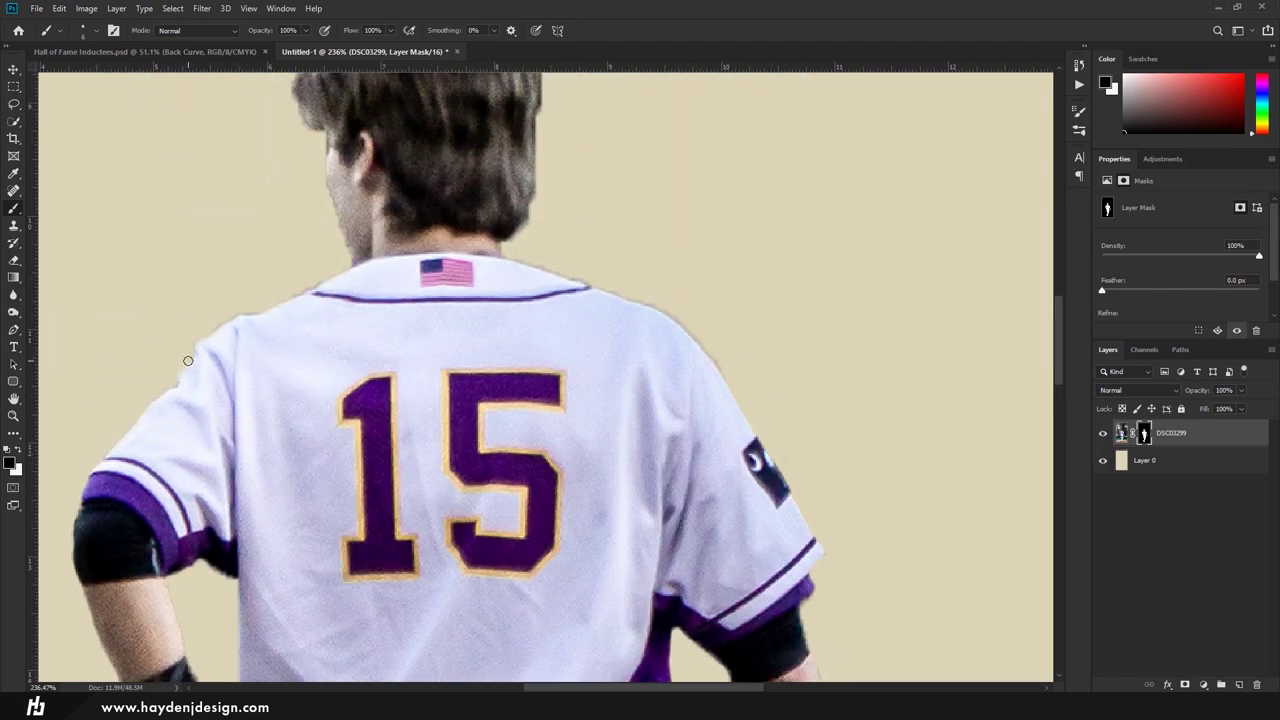
key(z)
drag(664, 308, 427, 388)
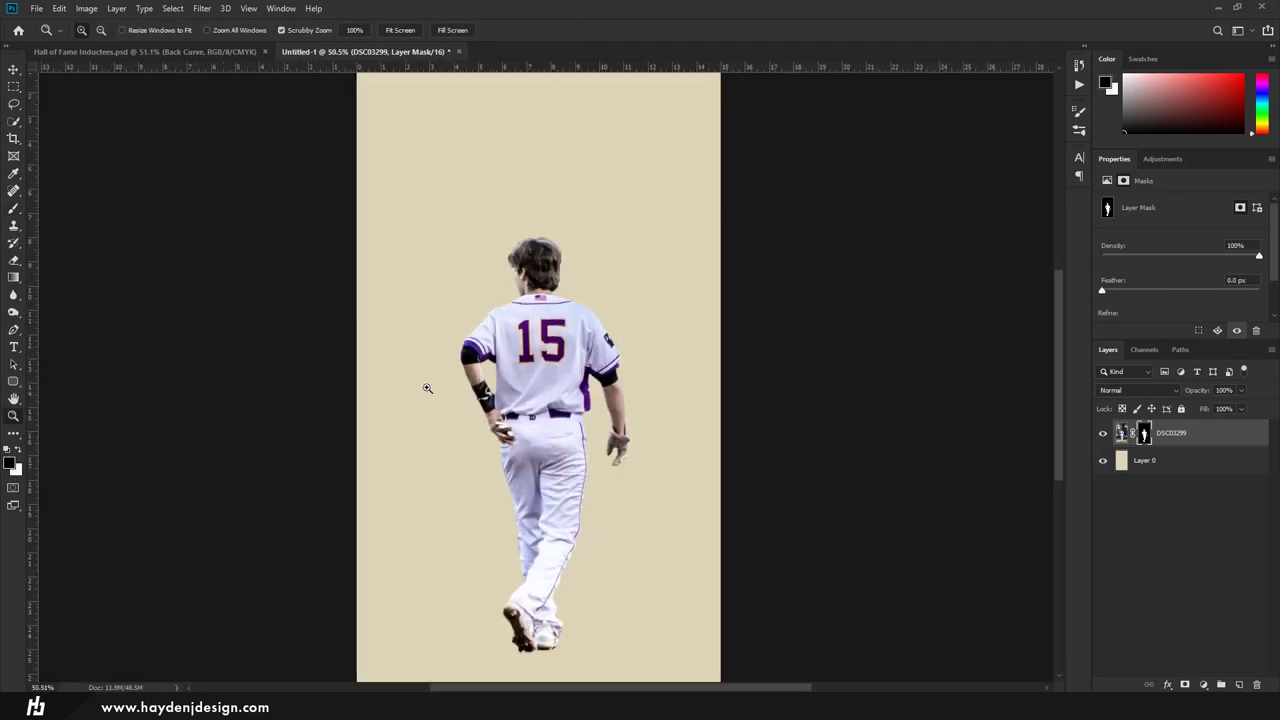
Step: Select Layer 0 and try a gradient up from the canvas bottom, then undo it
key(ctrl+0)
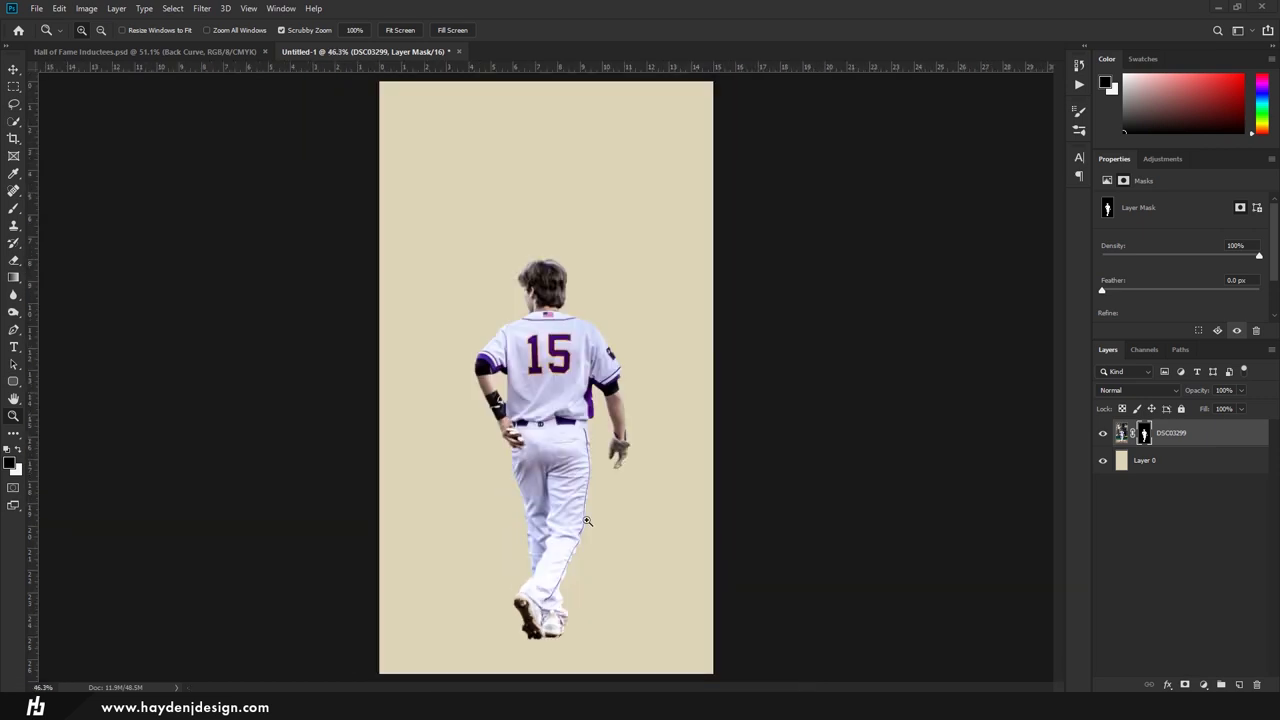
key(v)
click(1121, 432)
click(1137, 458)
key(g)
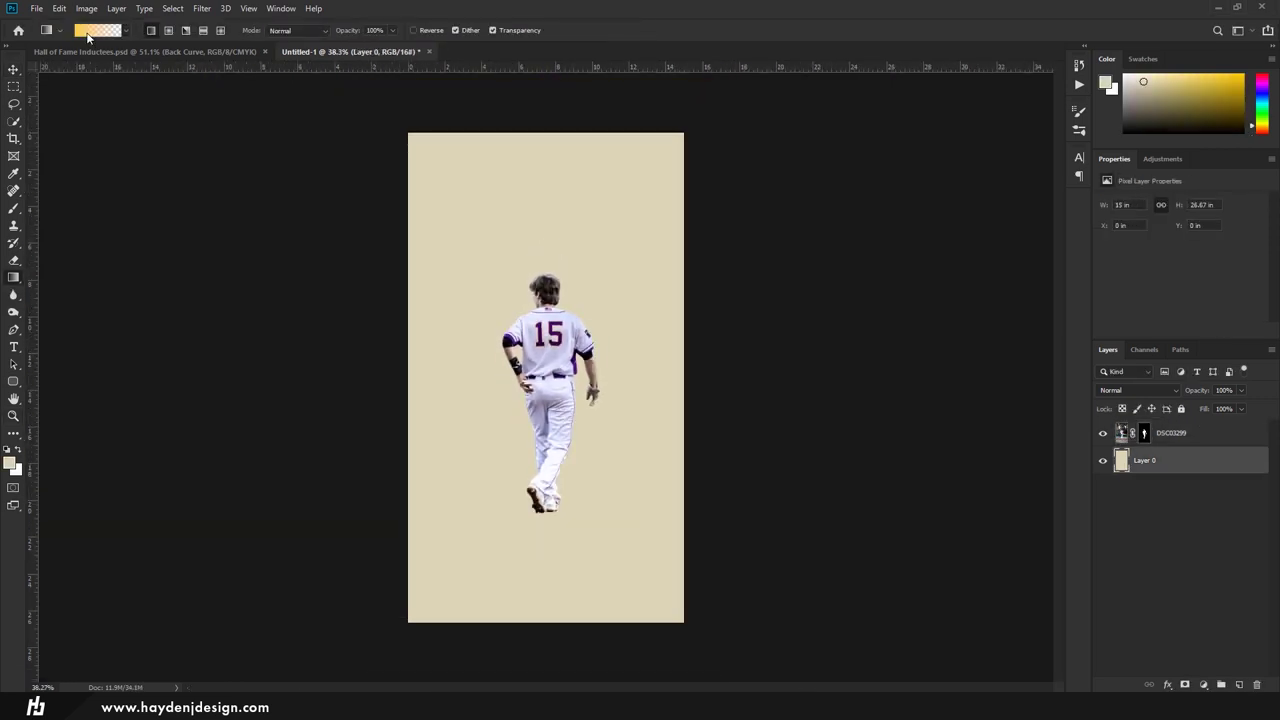
drag(546, 370, 546, 620)
key(ctrl+z)
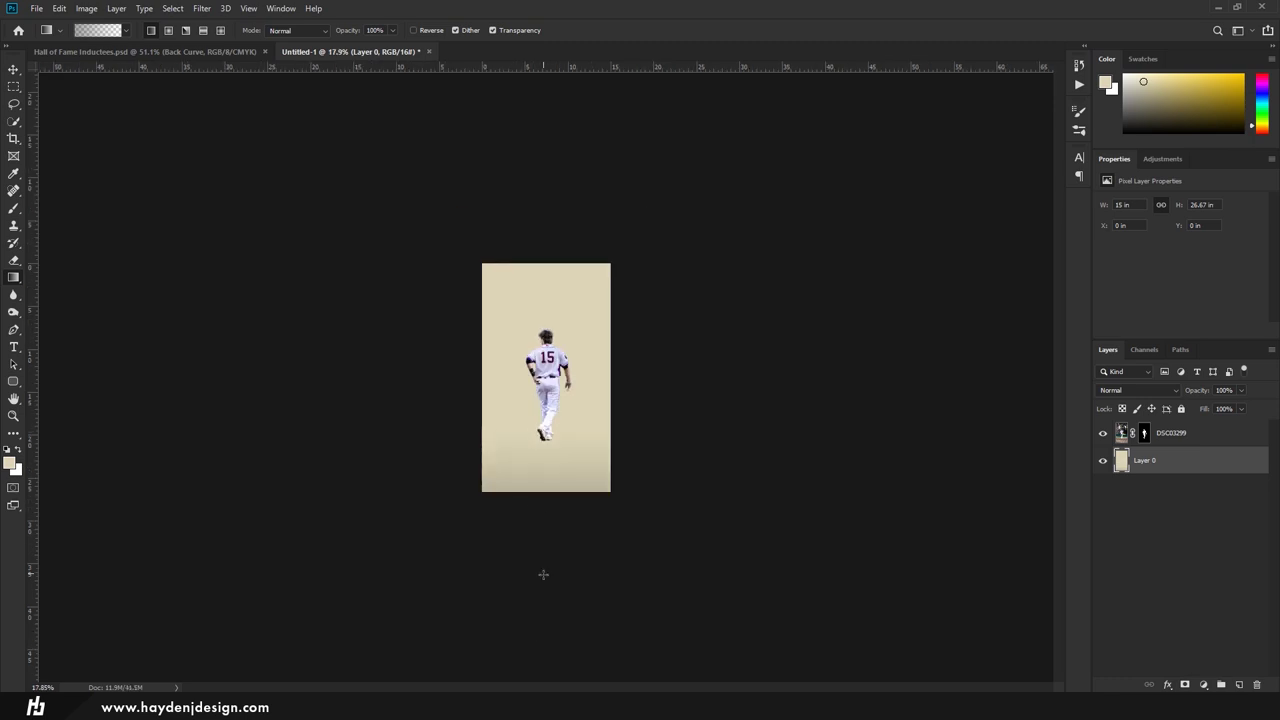
Step: Set a darker gradient stop colour and redraw the gradient shading the canvas bottom
click(97, 30)
double_click(715, 521)
click(879, 391)
double_click(715, 521)
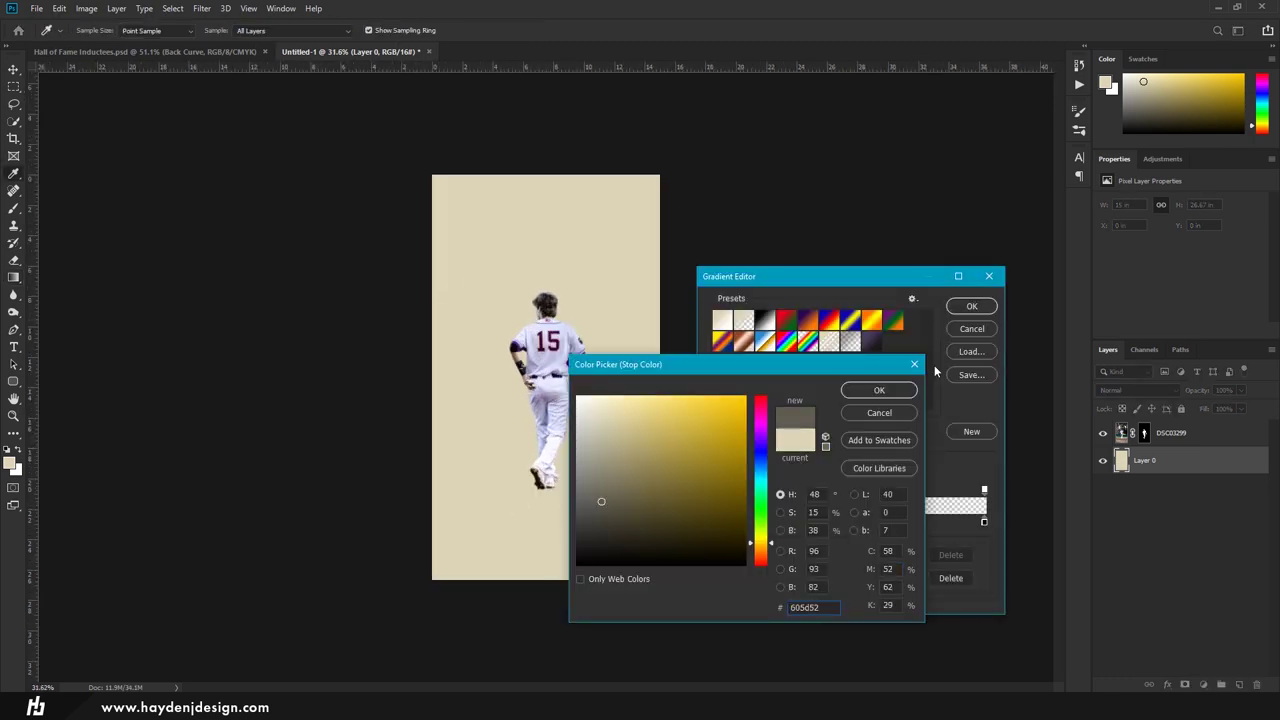
click(886, 391)
click(971, 306)
scroll(520, 629, down, 2)
drag(546, 474, 561, 587)
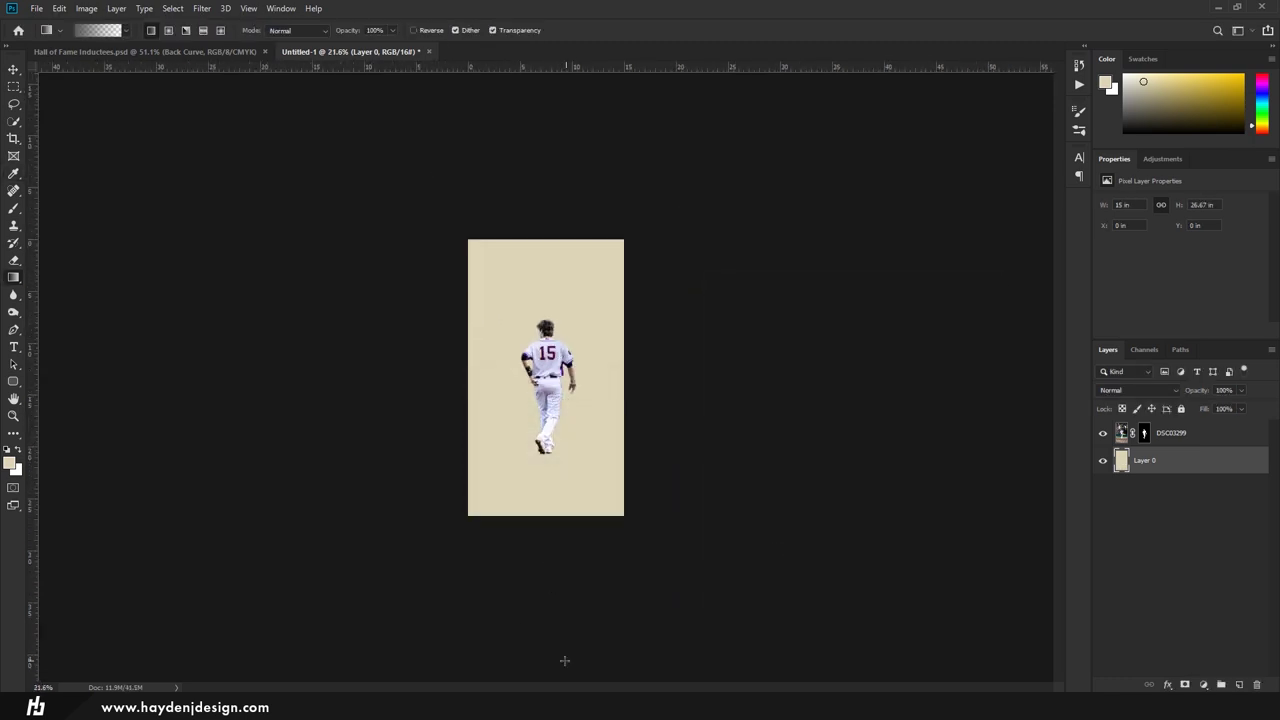
scroll(544, 375, up, 5)
key(v)
drag(545, 330, 545, 315)
Step: Add an empty layer, copy a one-pixel column of the player and stretch it into a band
key(m)
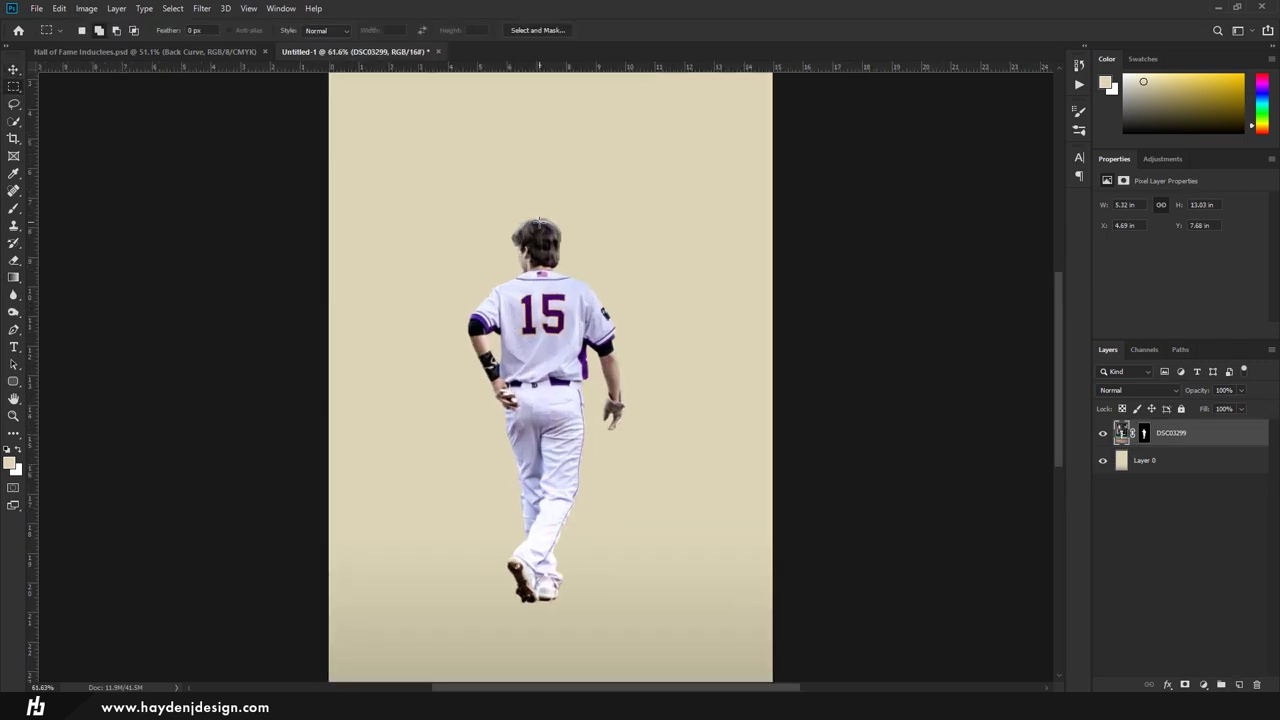
click(1239, 686)
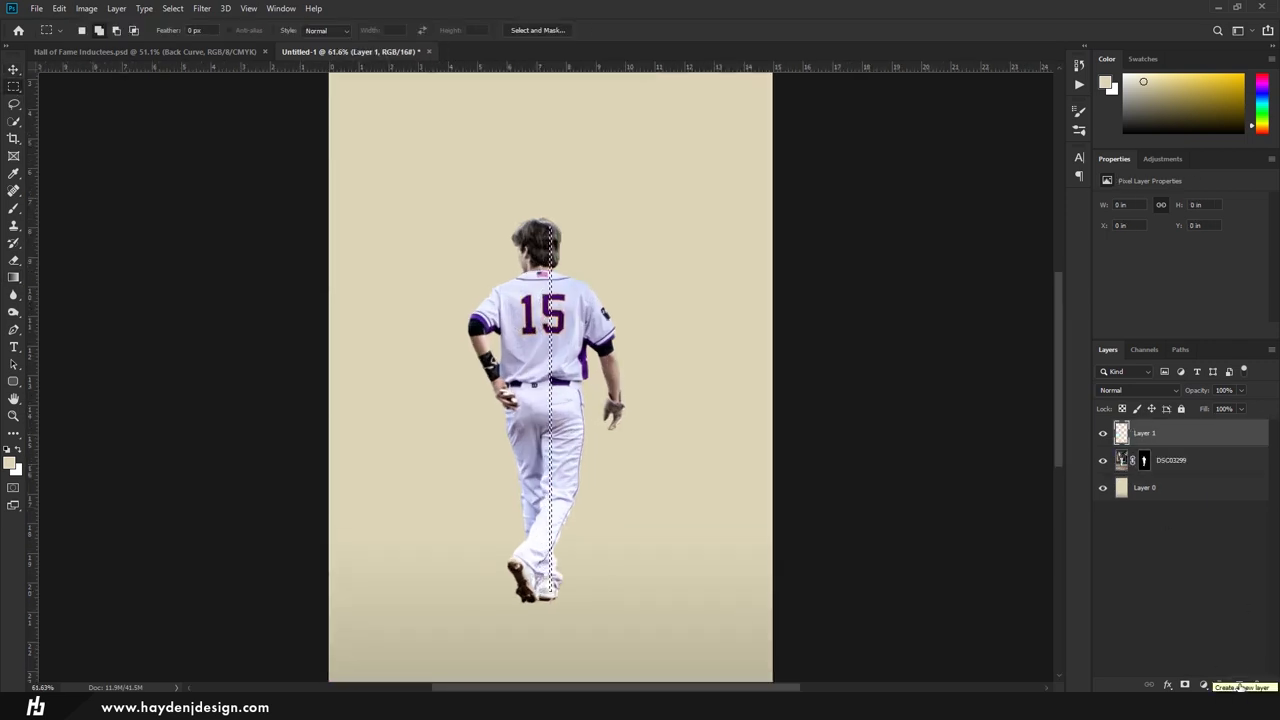
click(1170, 460)
key(ctrl+j)
key(ctrl+t)
mouse_move(549, 408)
mouse_down()
mouse_move(945, 408)
mouse_move(531, 406)
mouse_move(497, 391)
mouse_up()
Step: Try Polar Coordinates on the band and transform the ring, then undo back to the band
click(201, 8)
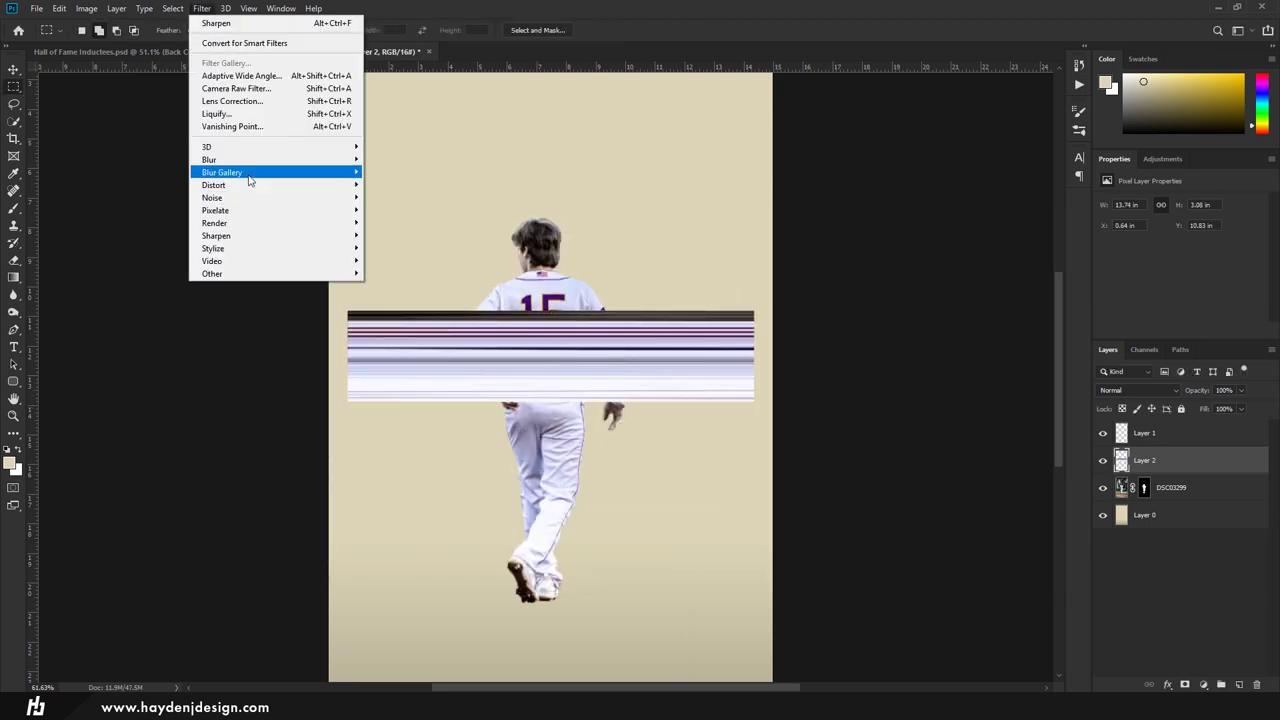
click(400, 211)
click(737, 180)
key(ctrl+t)
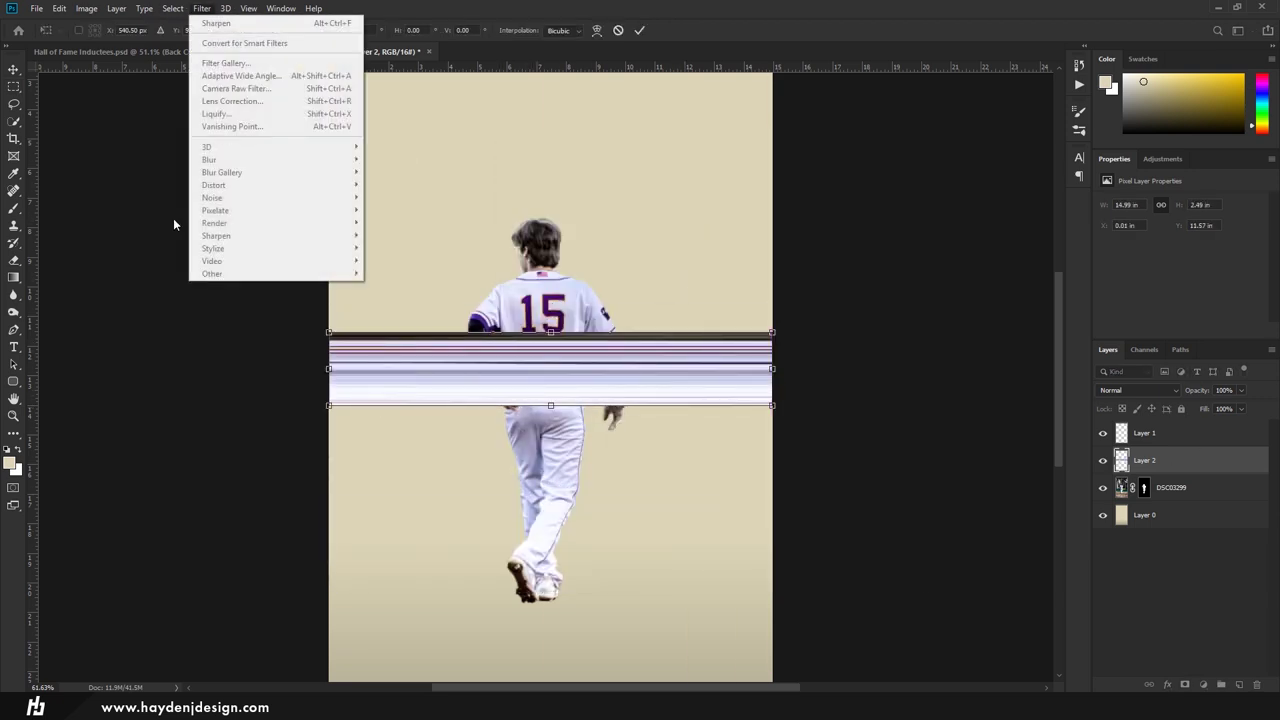
key(Escape)
key(Return)
key(ctrl+alt+f)
click(731, 183)
key(ctrl+t)
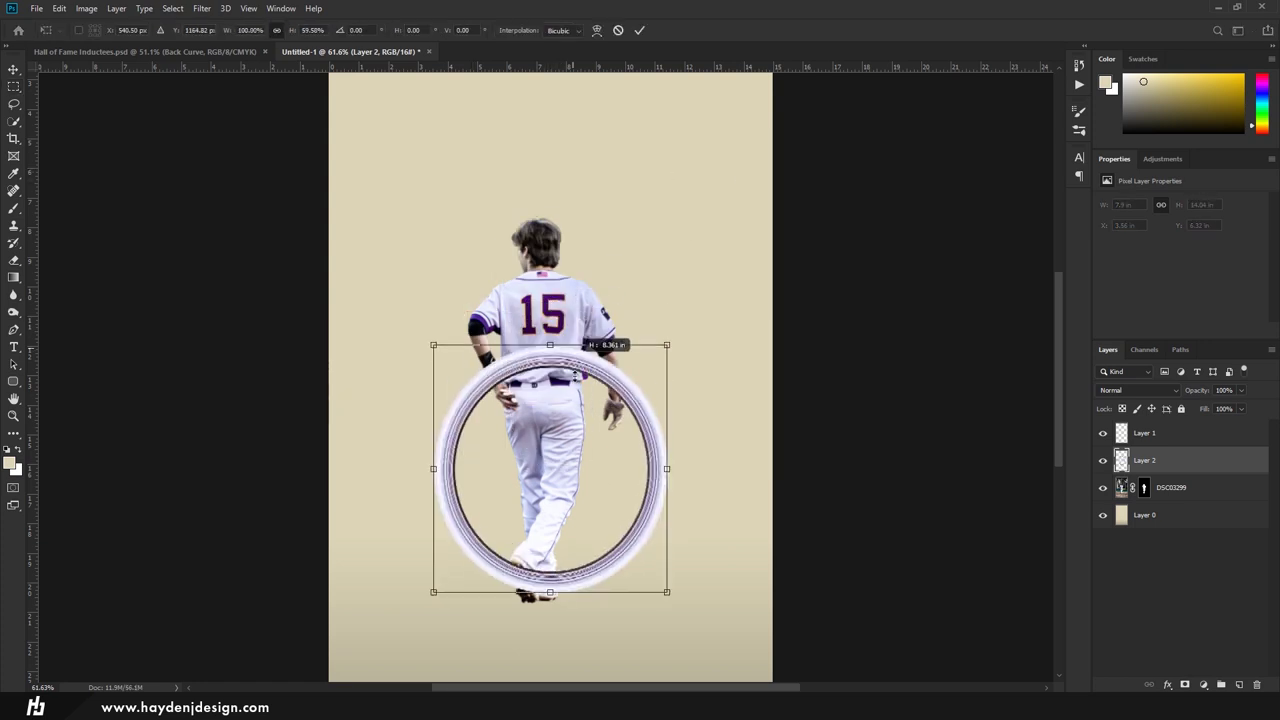
key(ctrl+z)
key(ctrl+minus)
key(ctrl+t)
Step: Apply Polar Coordinates again and stretch the stripe to the full canvas width
drag(557, 282, 531, 297)
key(Return)
key(m)
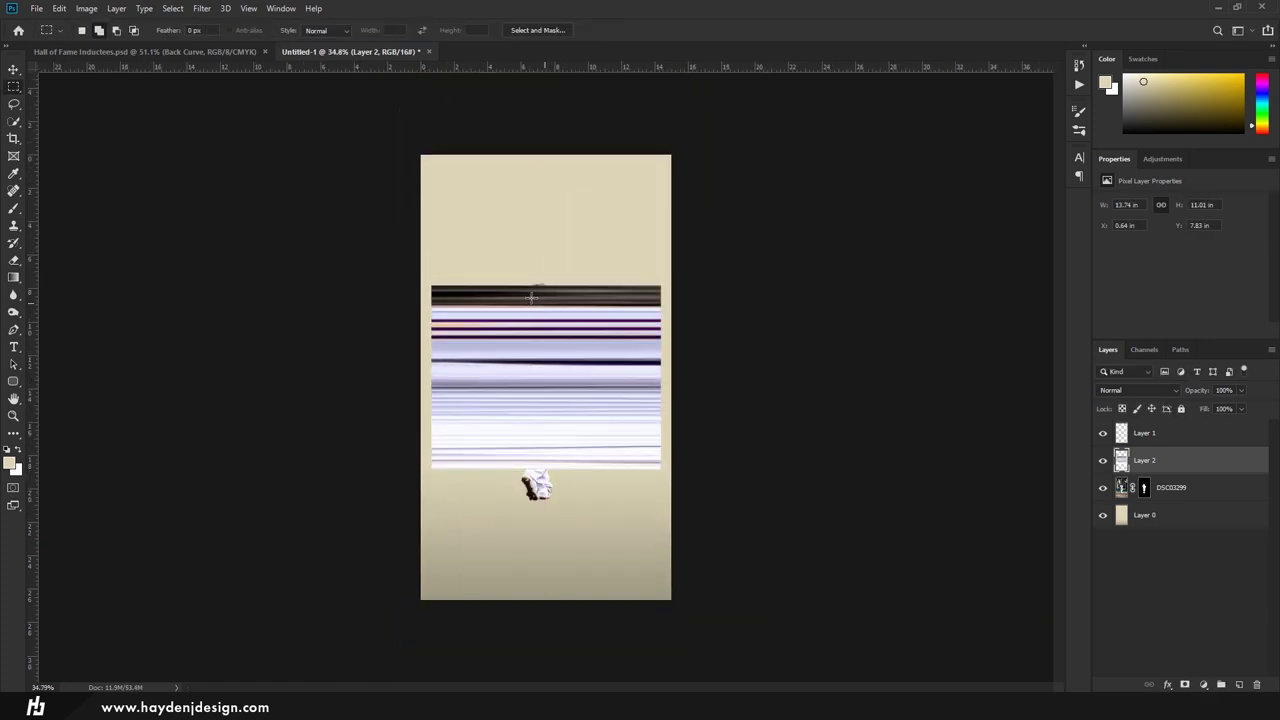
click(201, 8)
click(230, 21)
click(734, 180)
key(ctrl+t)
drag(431, 377, 421, 377)
key(Return)
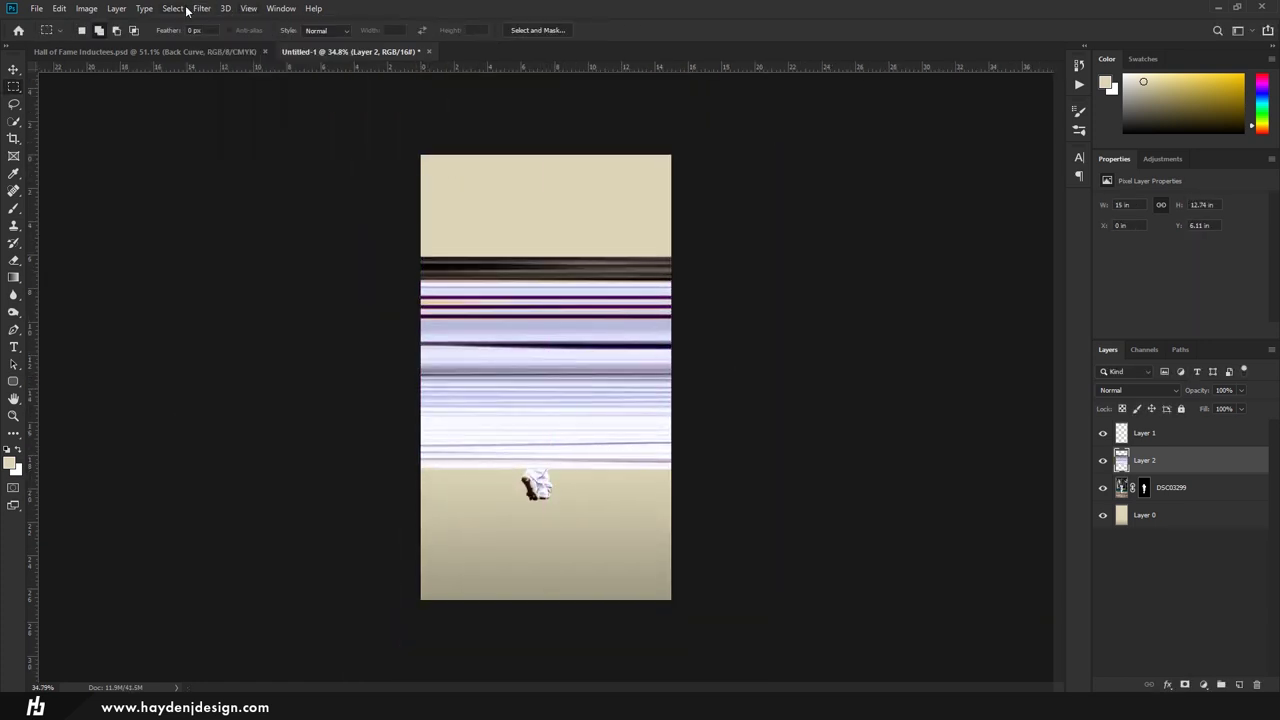
Step: Step back to the flat striped band and marquee a thin strip across its lower part
key(ctrl+alt+f)
key(Return)
key(ctrl+plus)
key(ctrl+t)
key(Escape)
key(ctrl+z)
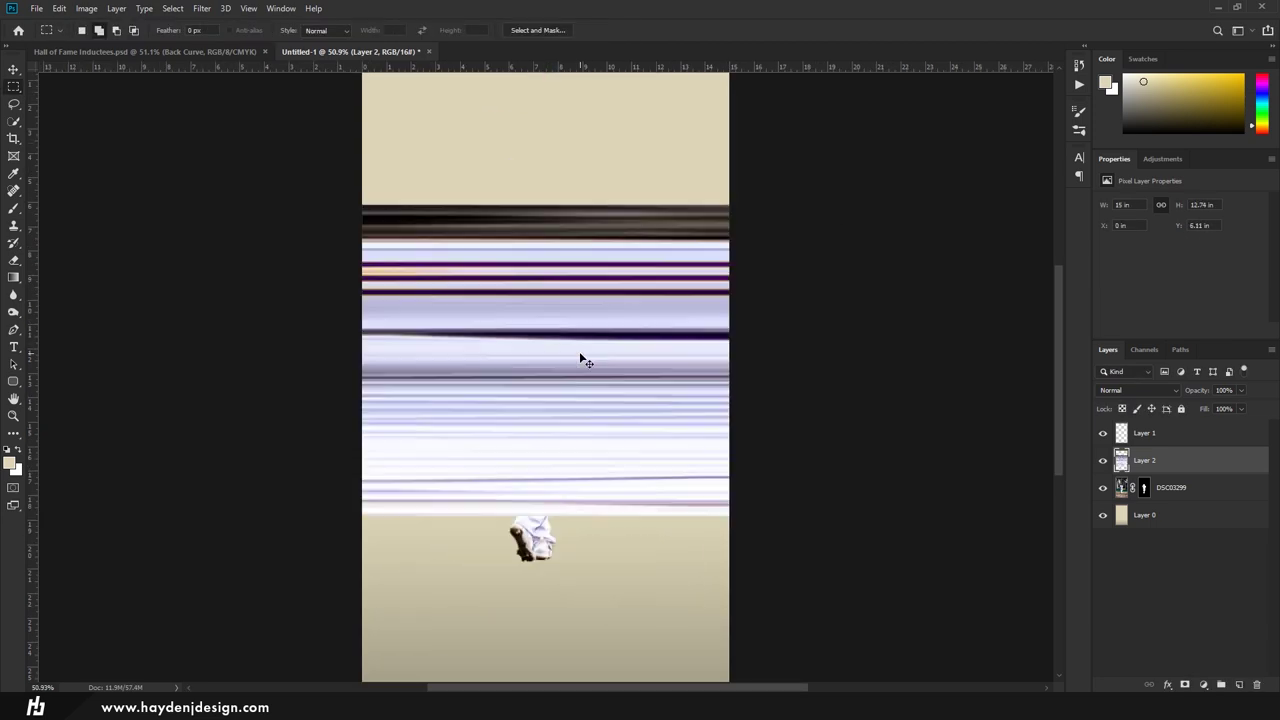
drag(362, 432, 790, 490)
Step: Paint purple stripes into the selected strip on the empty layer
click(1144, 432)
key(b)
click(11, 460)
click(877, 389)
drag(737, 451, 331, 445)
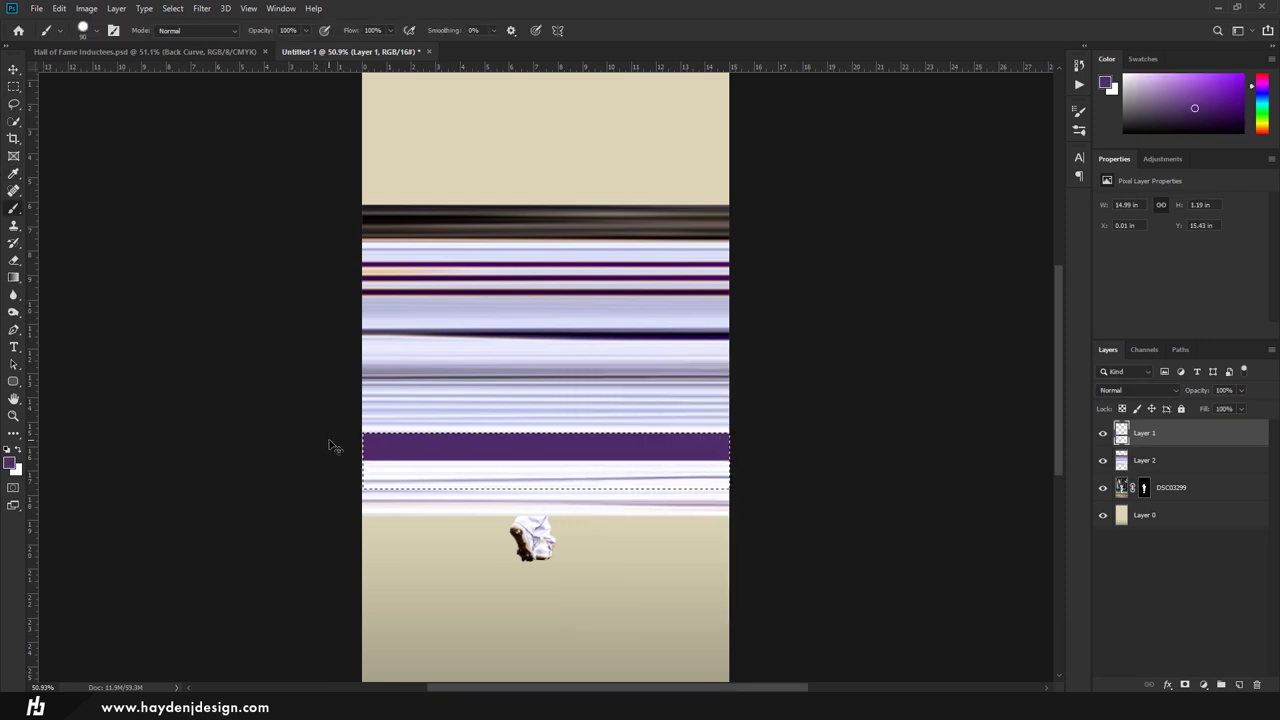
drag(740, 478, 203, 511)
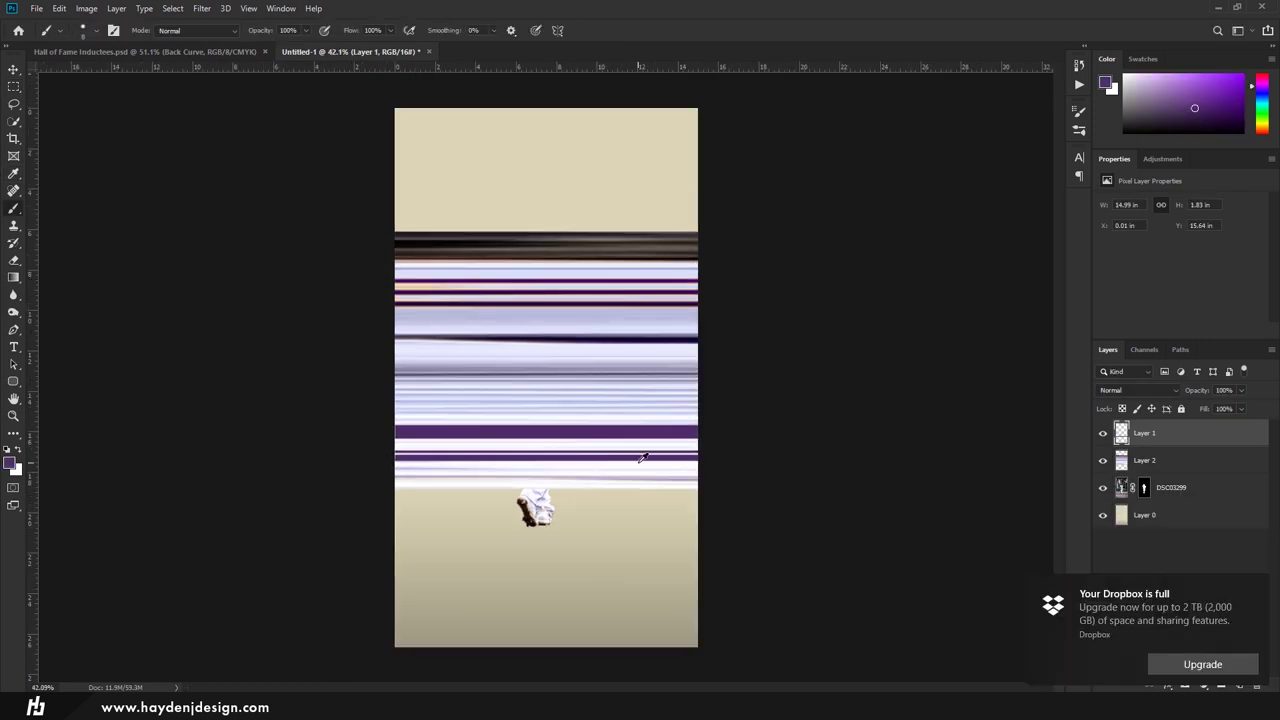
Step: Merge the stripes down, bend the band with Polar Coordinates, and scale the rings around the player
right_click(1144, 432)
click(201, 8)
click(409, 209)
key(Return)
key(ctrl+t)
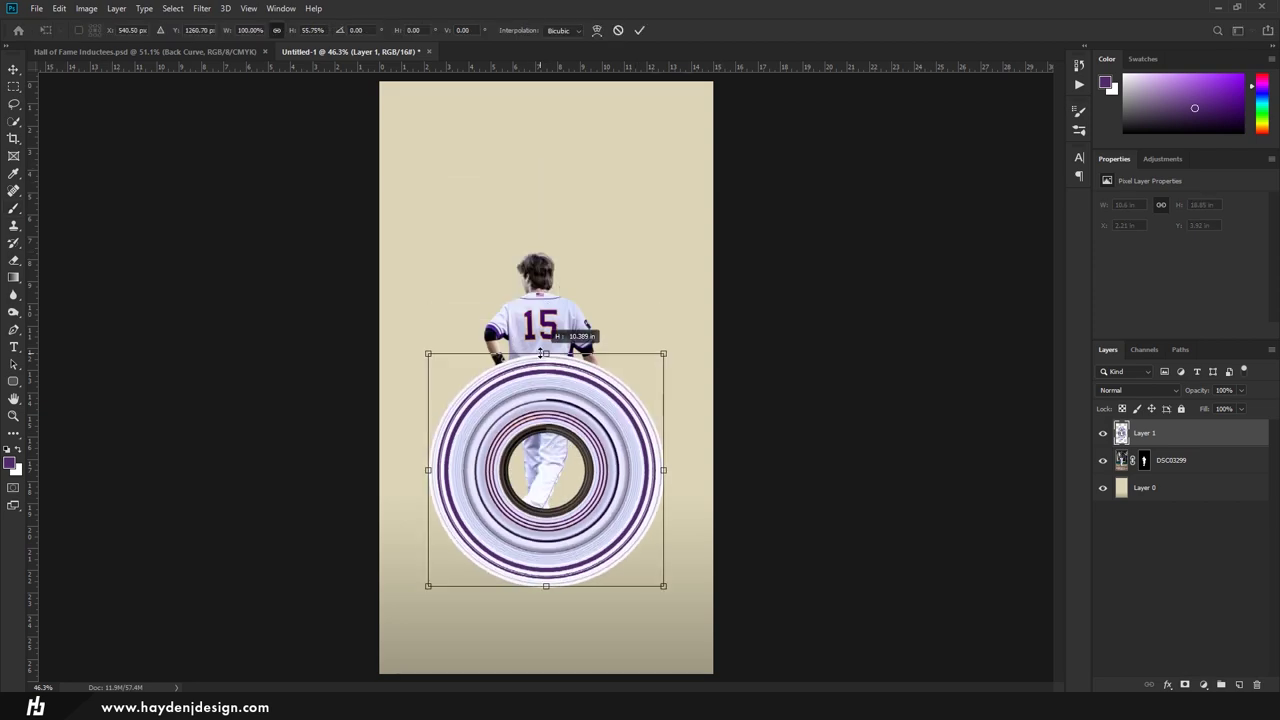
drag(545, 450, 614, 337)
drag(666, 614, 571, 526)
key(Return)
Step: Move DSC03299 above the rings and start masking part of the rings away
drag(1188, 463, 1188, 425)
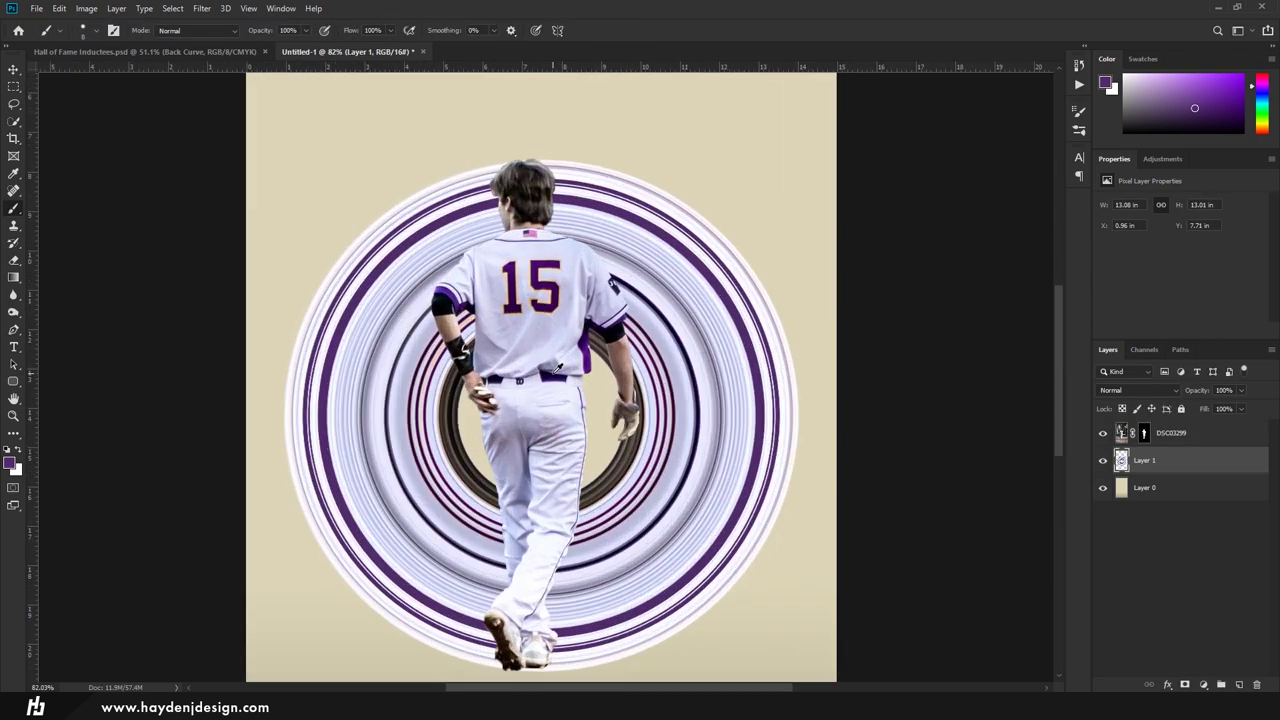
key(ctrl+0)
click(1185, 684)
drag(578, 235, 600, 457)
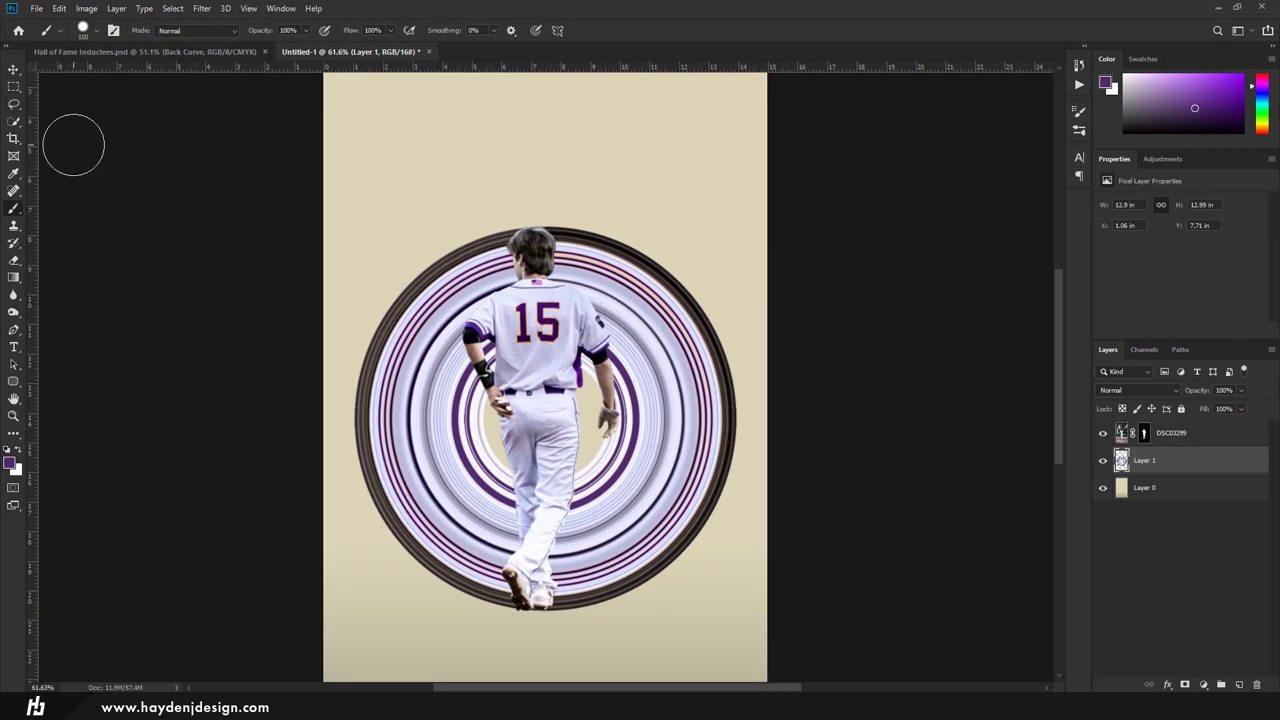
Step: Mask out the rings' left half, load their shape as a selection, and add a shadow layer
click(1185, 684)
mouse_move(486, 243)
mouse_down()
mouse_move(443, 457)
mouse_move(483, 268)
mouse_up()
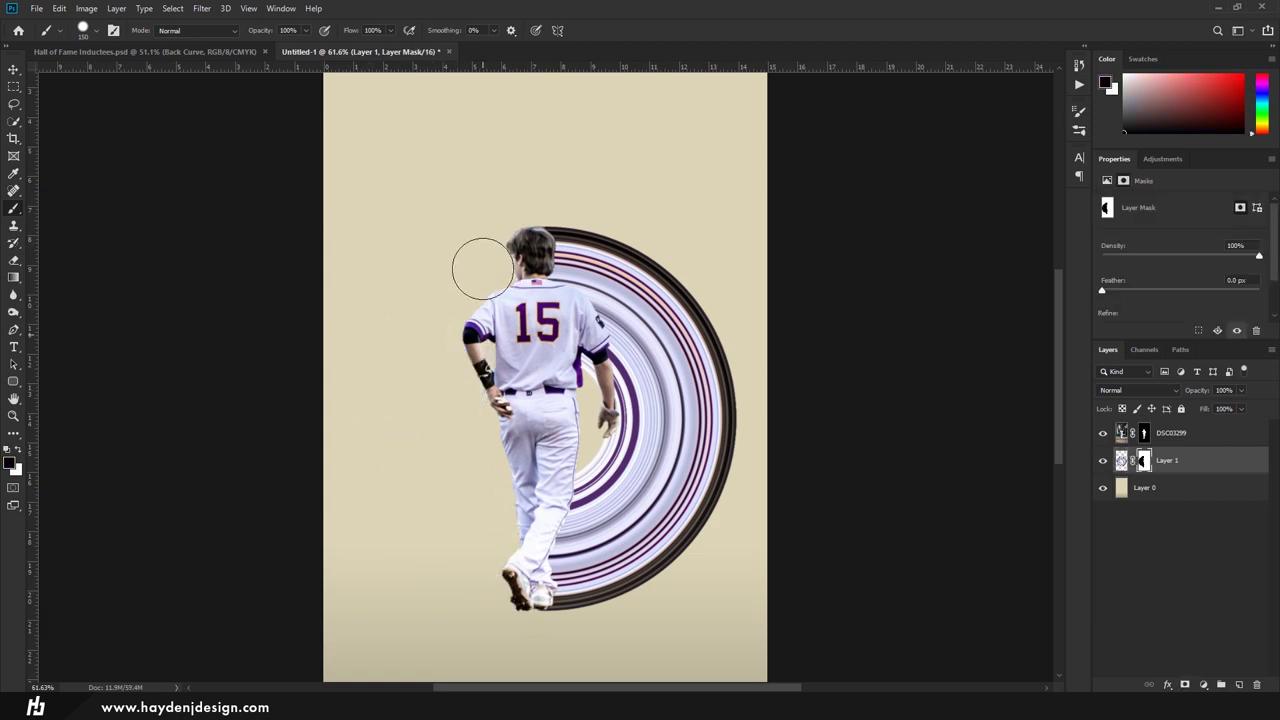
ctrl+click(1118, 462)
key(ctrl+shift+alt+n)
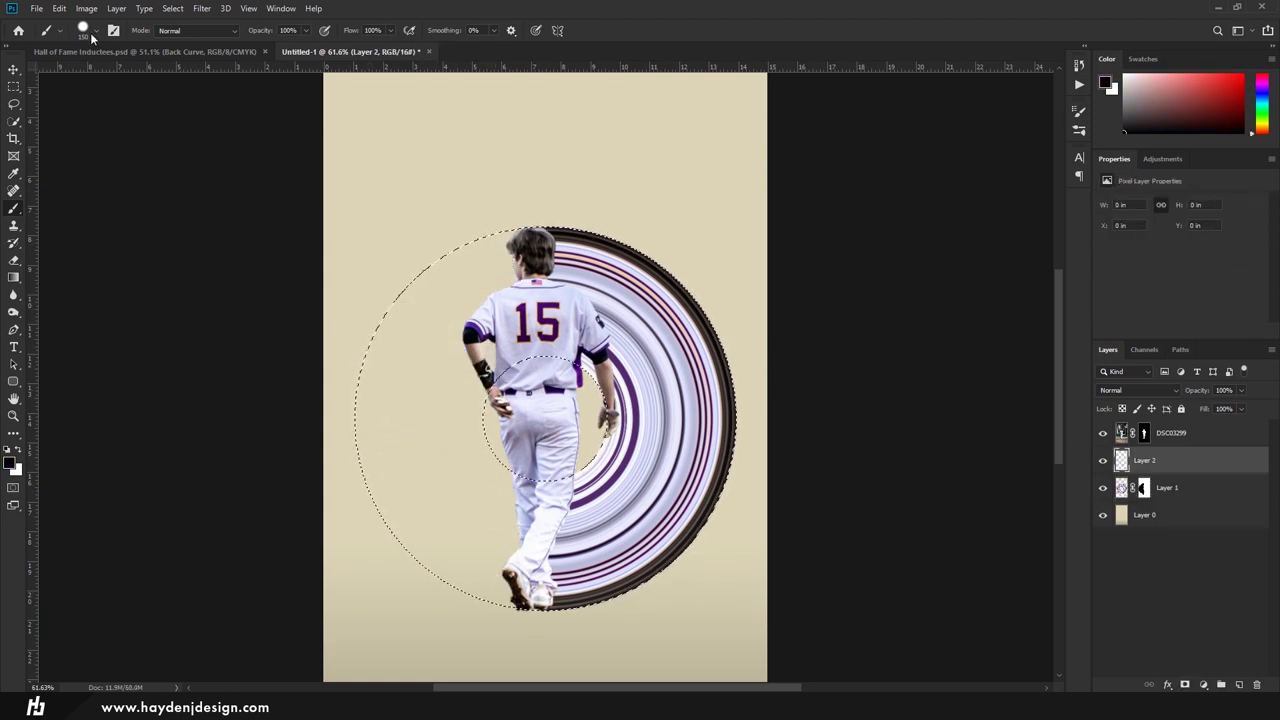
Step: Brush a soft 28%-opacity black shadow beside the player's legs on the right half only
drag(264, 47, 258, 47)
click(494, 249)
key(ctrl+z)
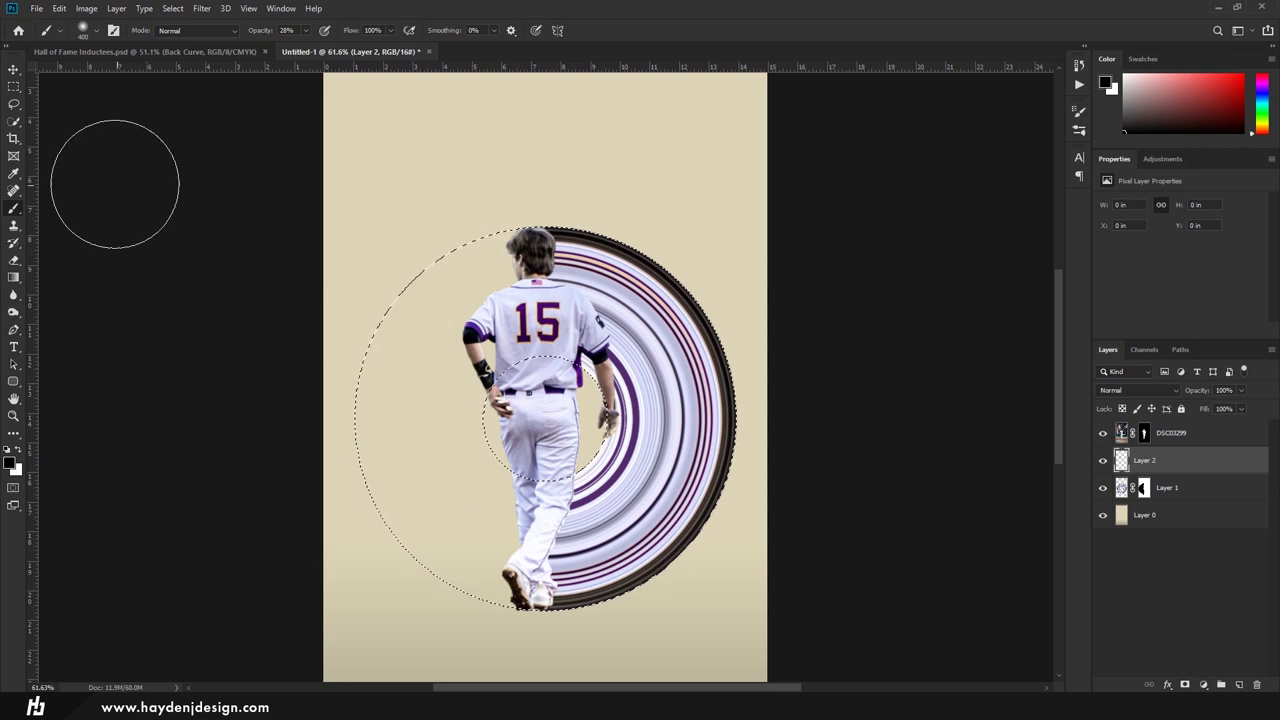
key(m)
drag(329, 200, 541, 662)
key(b)
drag(545, 440, 545, 520)
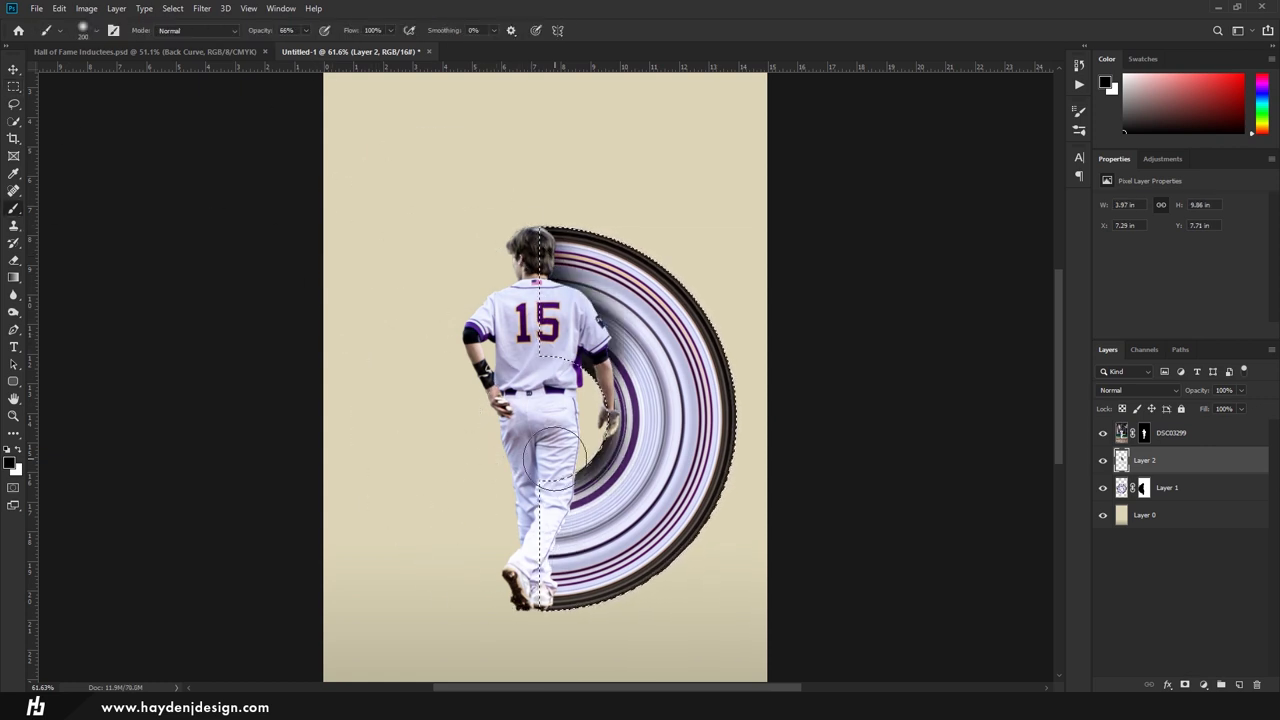
mouse_move(538, 335)
mouse_down()
mouse_move(514, 571)
mouse_move(528, 294)
mouse_up()
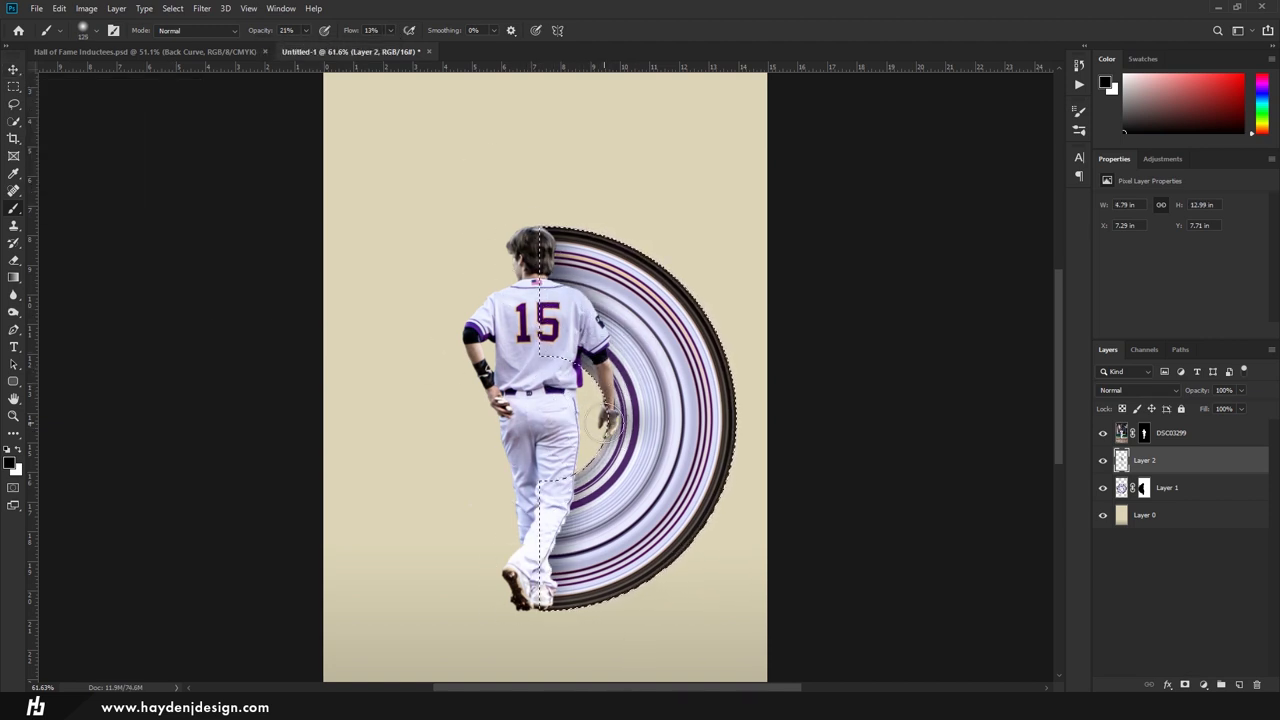
Step: Brush the DSC03299 layer mask around the glove edge, then fit the canvas in view
scroll(620, 405, up, 5)
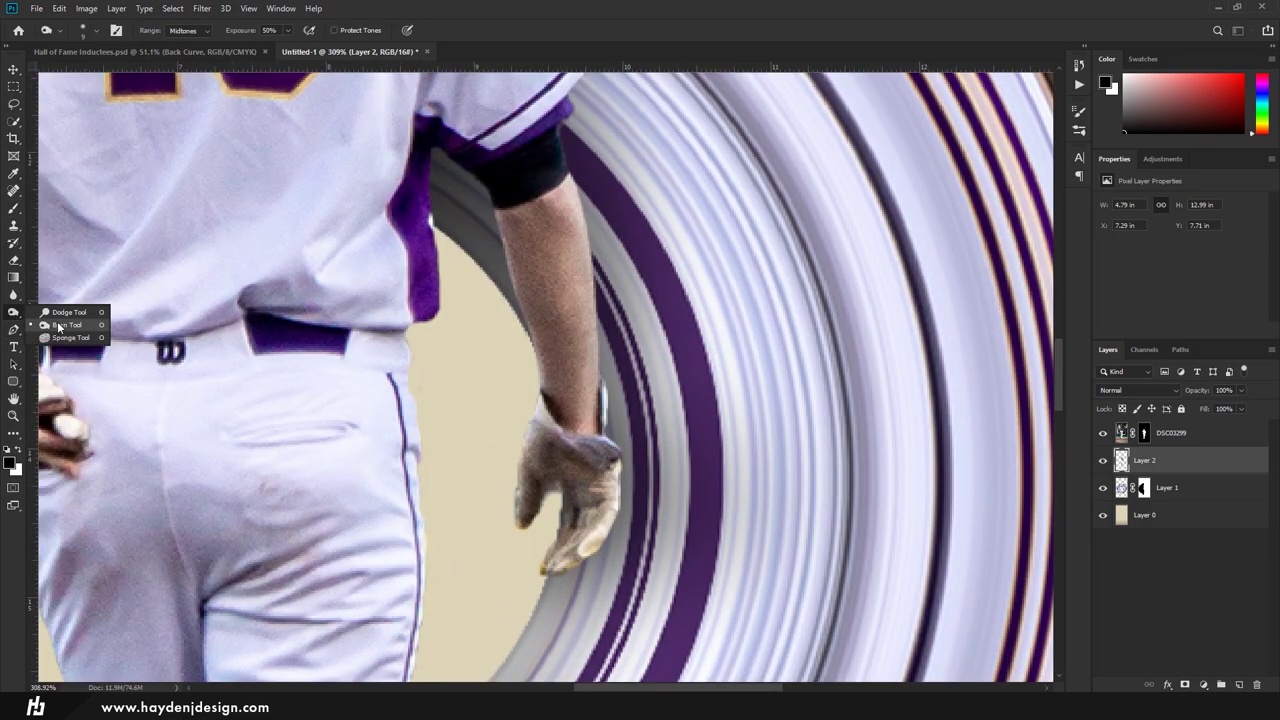
click(59, 326)
ctrl+click(604, 399)
key(b)
scroll(605, 411, up, 3)
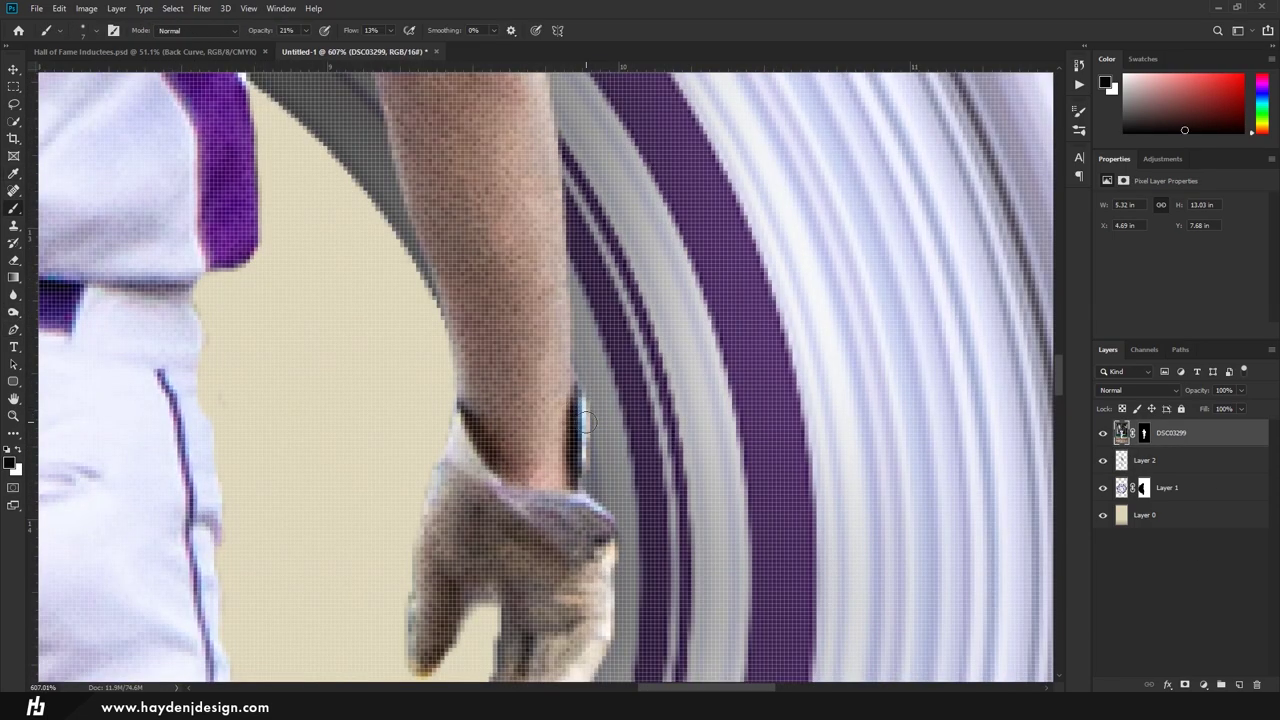
key(e)
key(ctrl+0)
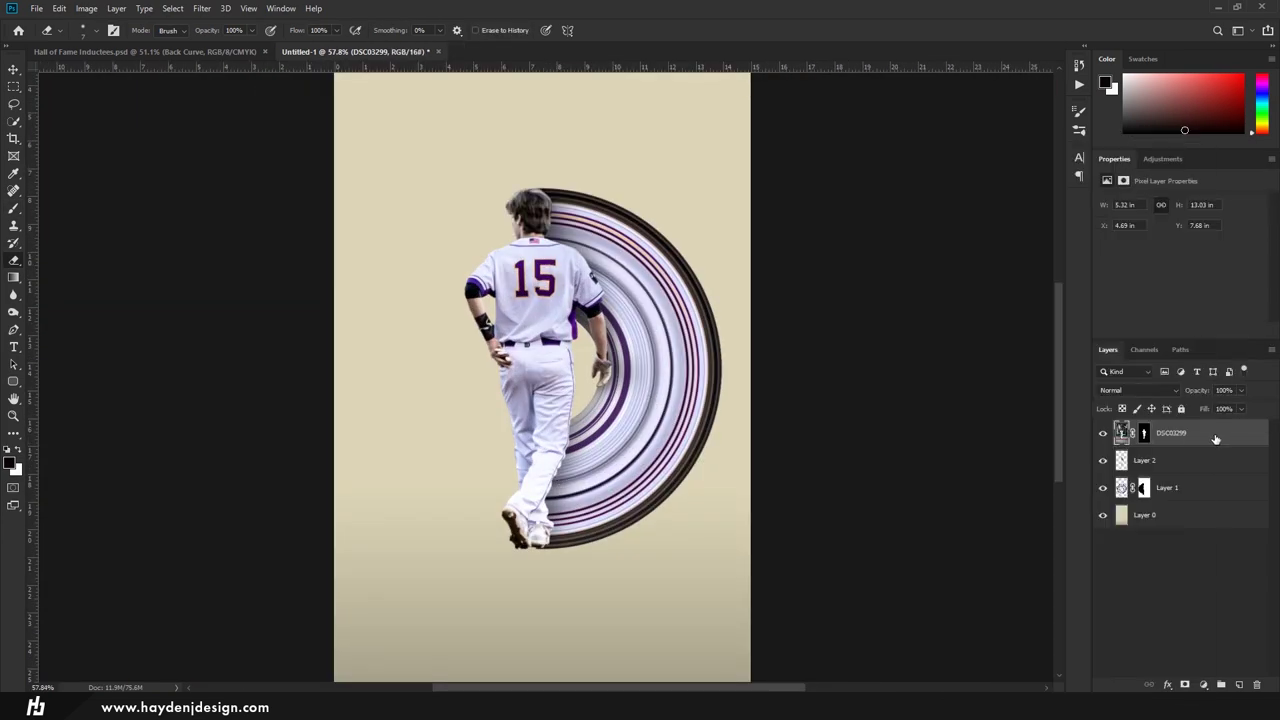
Step: Rename Layer 2, then transform and warp the player copy flat along the floor at his feet
double_click(1145, 487)
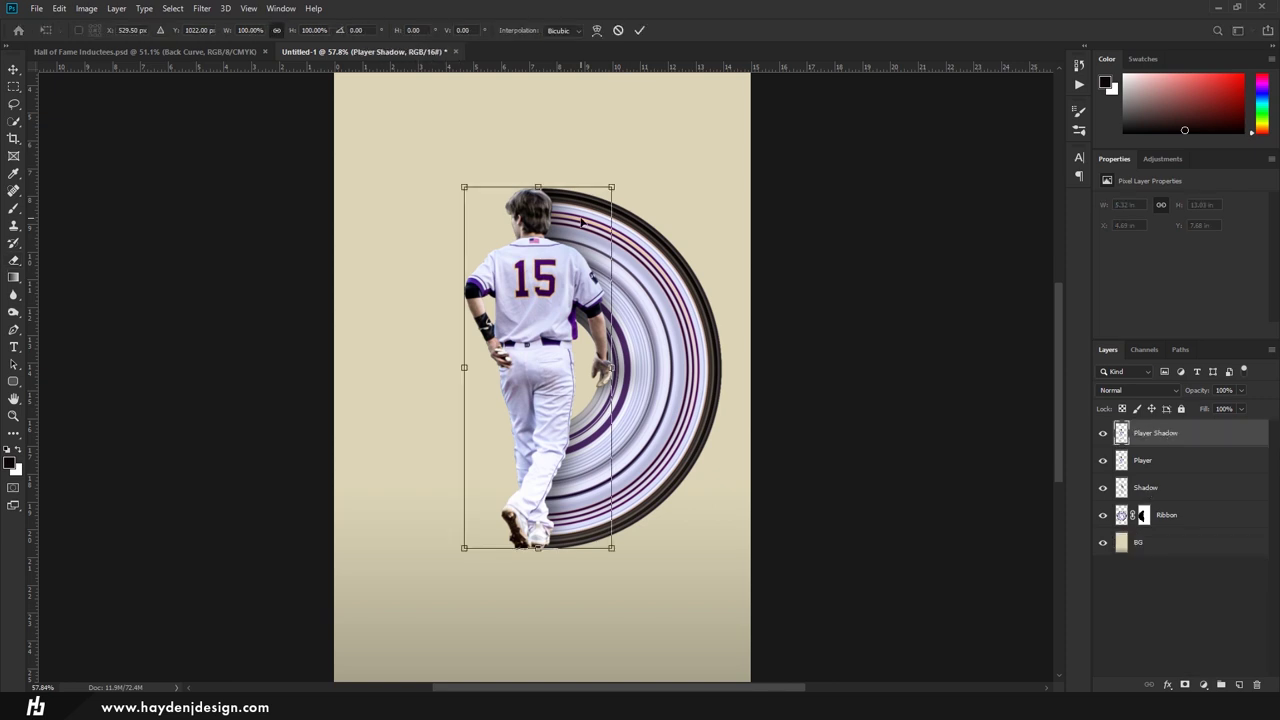
drag(582, 222, 360, 580)
mouse_move(188, 540)
mouse_down()
mouse_move(298, 540)
mouse_move(368, 567)
mouse_up()
drag(463, 523, 461, 610)
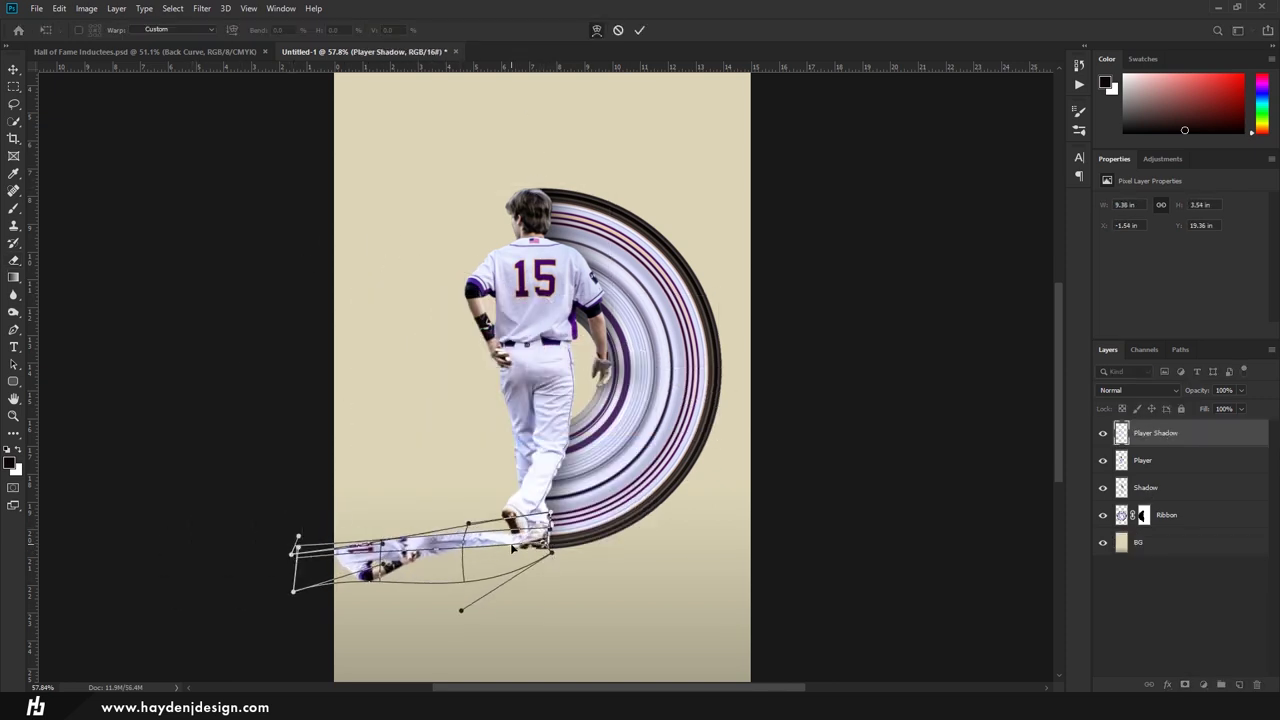
drag(466, 566, 376, 571)
key(Return)
Step: Fill the flattened shape black and move the Player Shadow layer below Player
key(e)
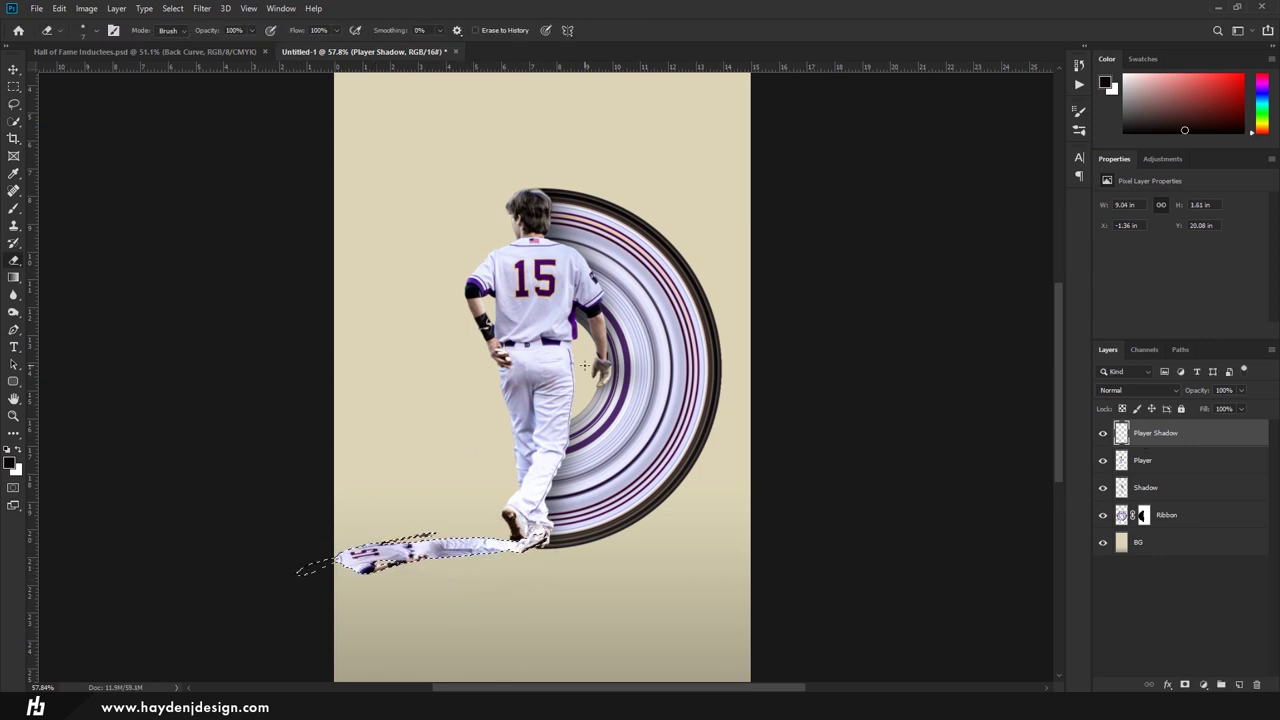
key(b)
key(alt+BackSpace)
key(ctrl+minus)
key(e)
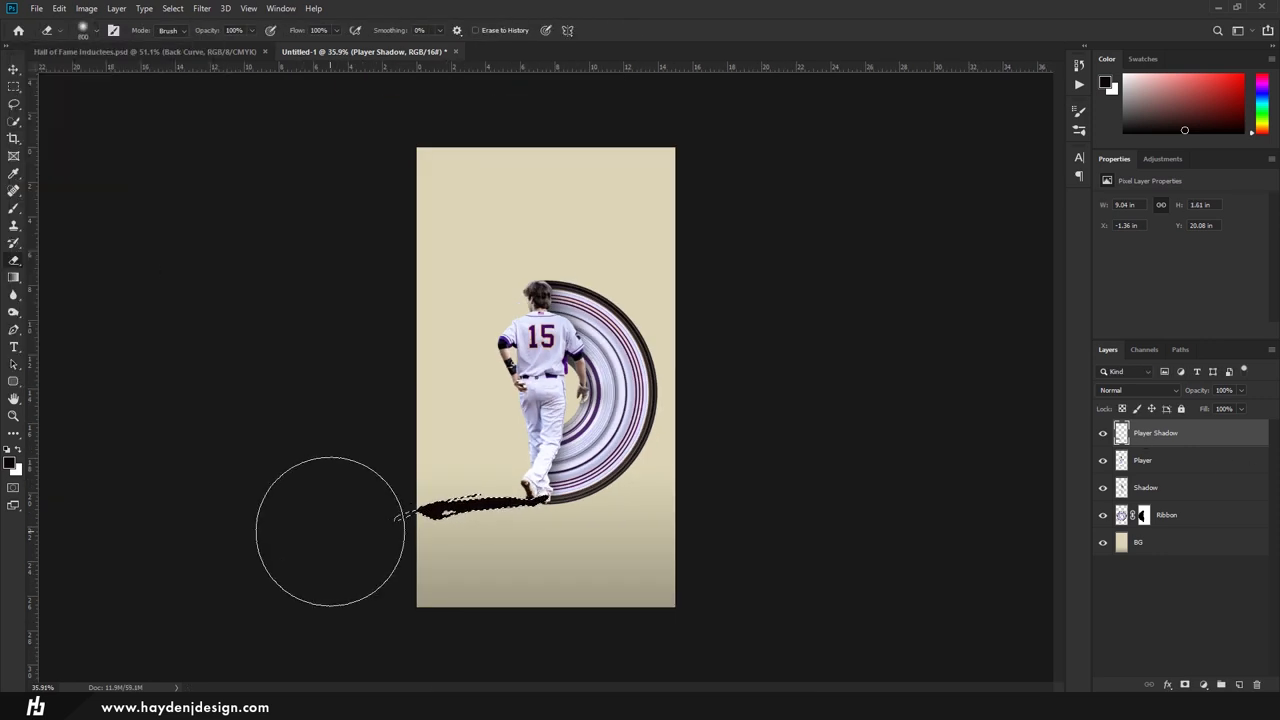
drag(1118, 432, 1112, 474)
key(ctrl+d)
scroll(500, 500, up, 5)
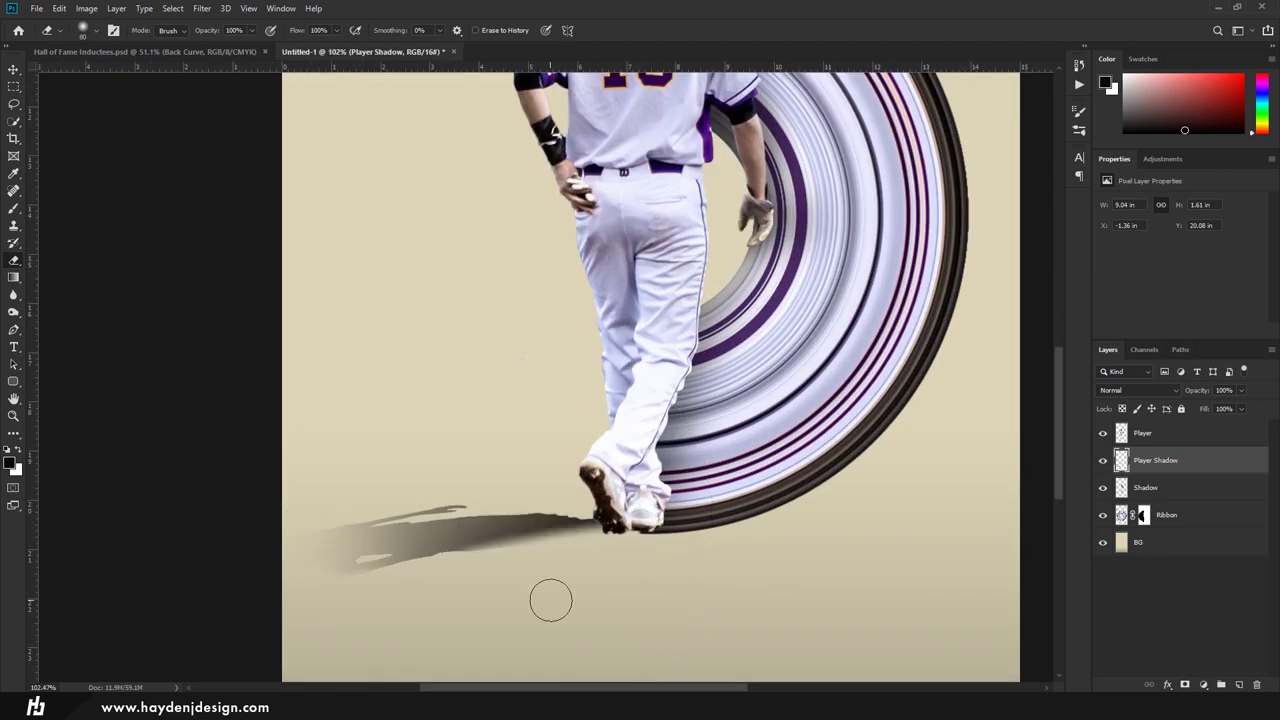
scroll(551, 600, down, 5)
scroll(412, 371, down, 5)
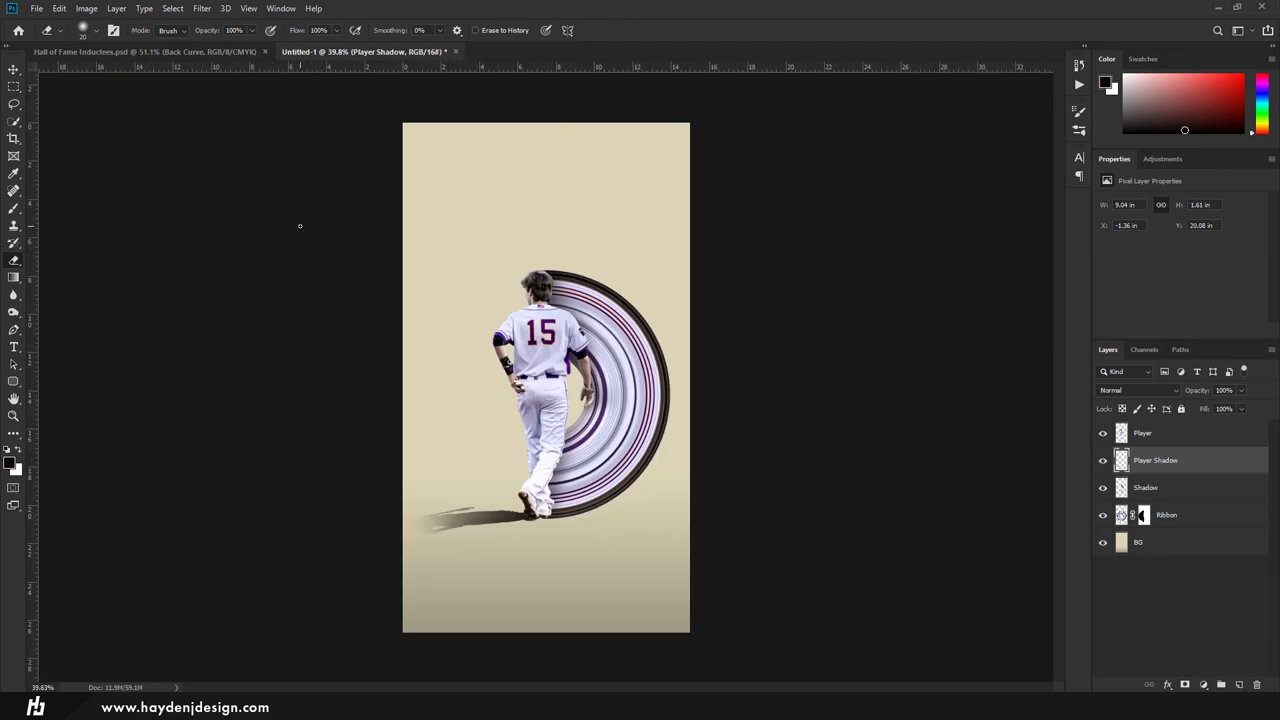
Step: Lighten the Player layer with a resized Dodge brush
key(v)
scroll(567, 403, up, 3)
click(1160, 433)
ctrl+click(1121, 433)
right_click(14, 295)
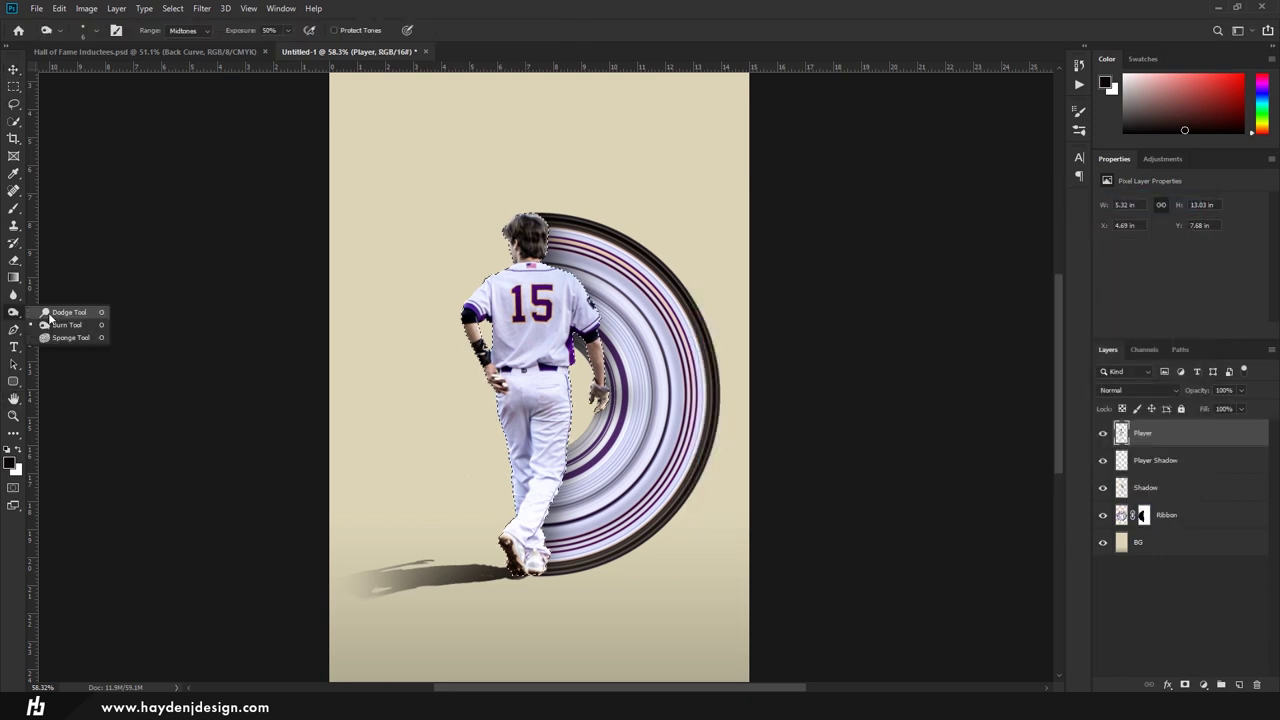
click(60, 320)
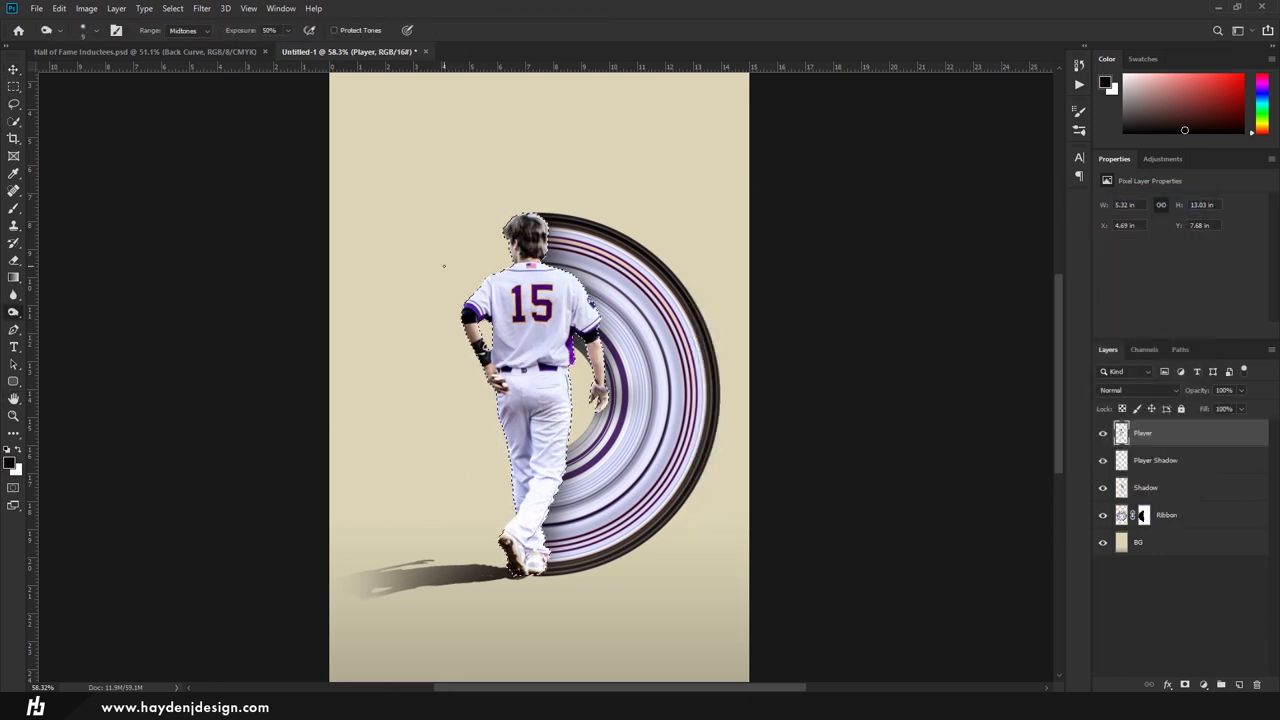
key(bracketright)
key(bracketright)
key(bracketright)
key(bracketleft)
key(bracketleft)
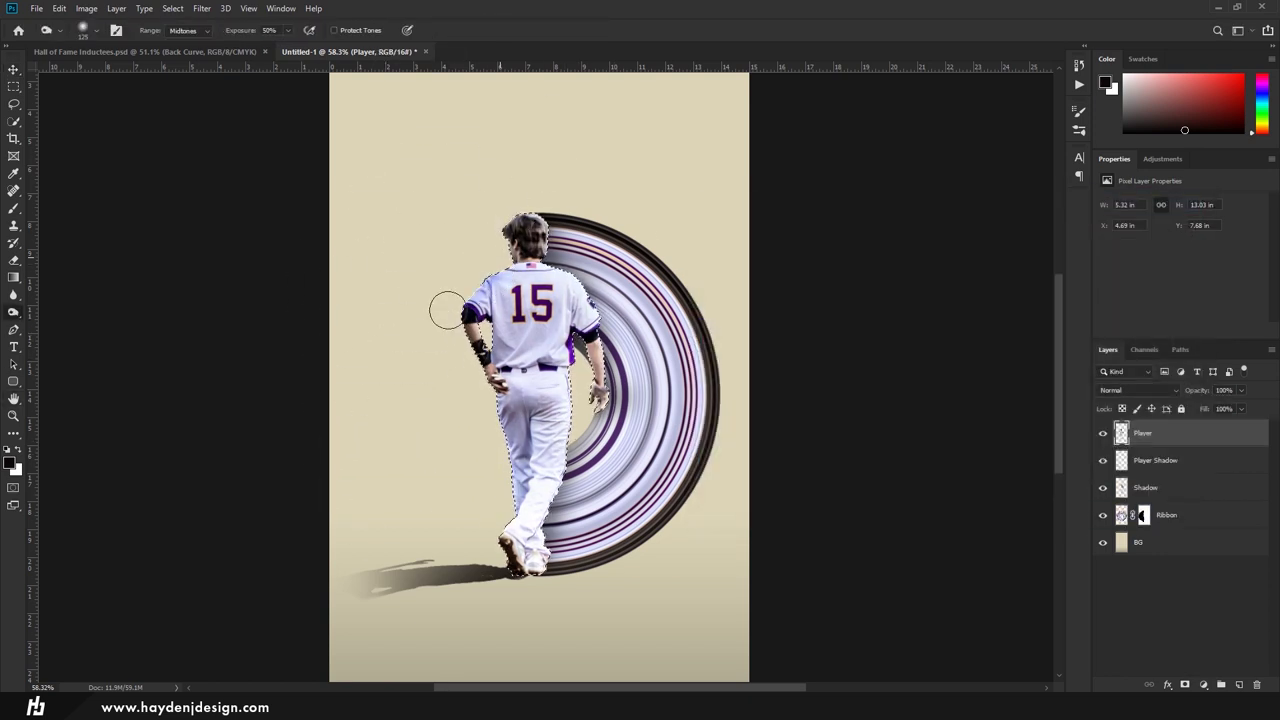
key(ctrl+d)
scroll(370, 460, down, 2)
Step: On the BG layer, shade the floor below the upper wall area with a vertical gradient
key(v)
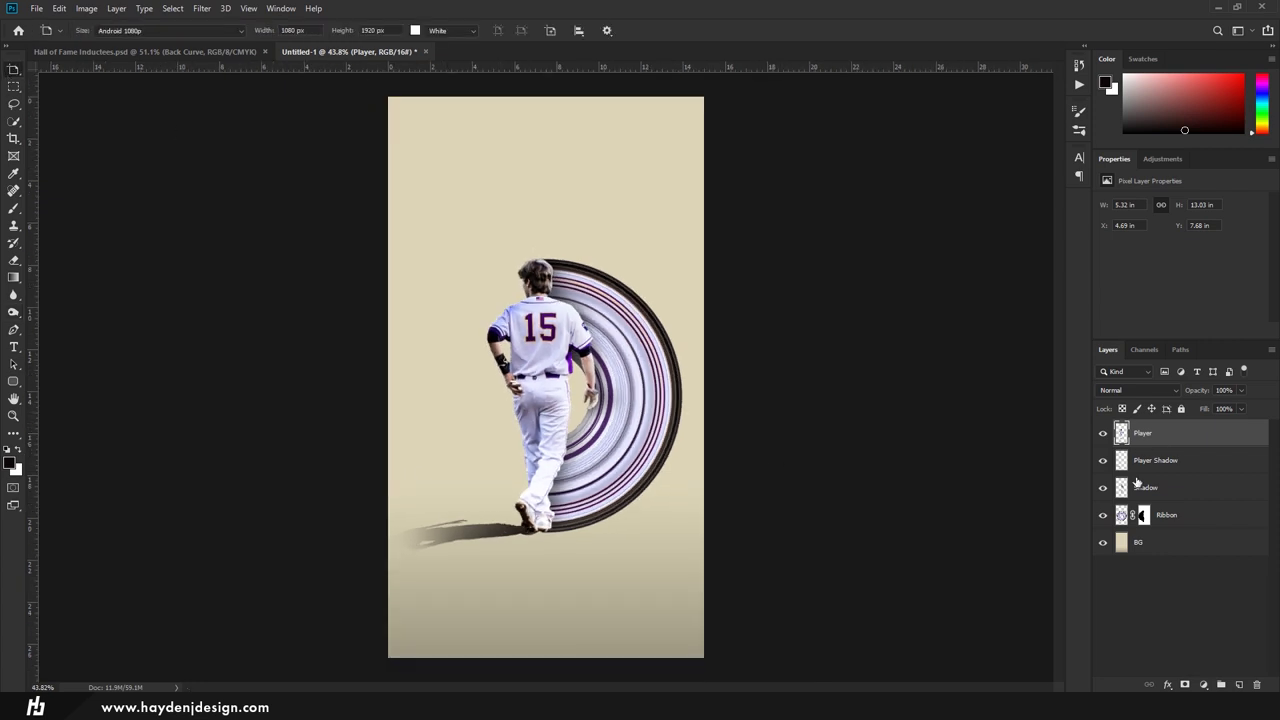
double_click(1210, 433)
click(1160, 250)
click(1140, 541)
key(m)
drag(380, 90, 837, 462)
key(g)
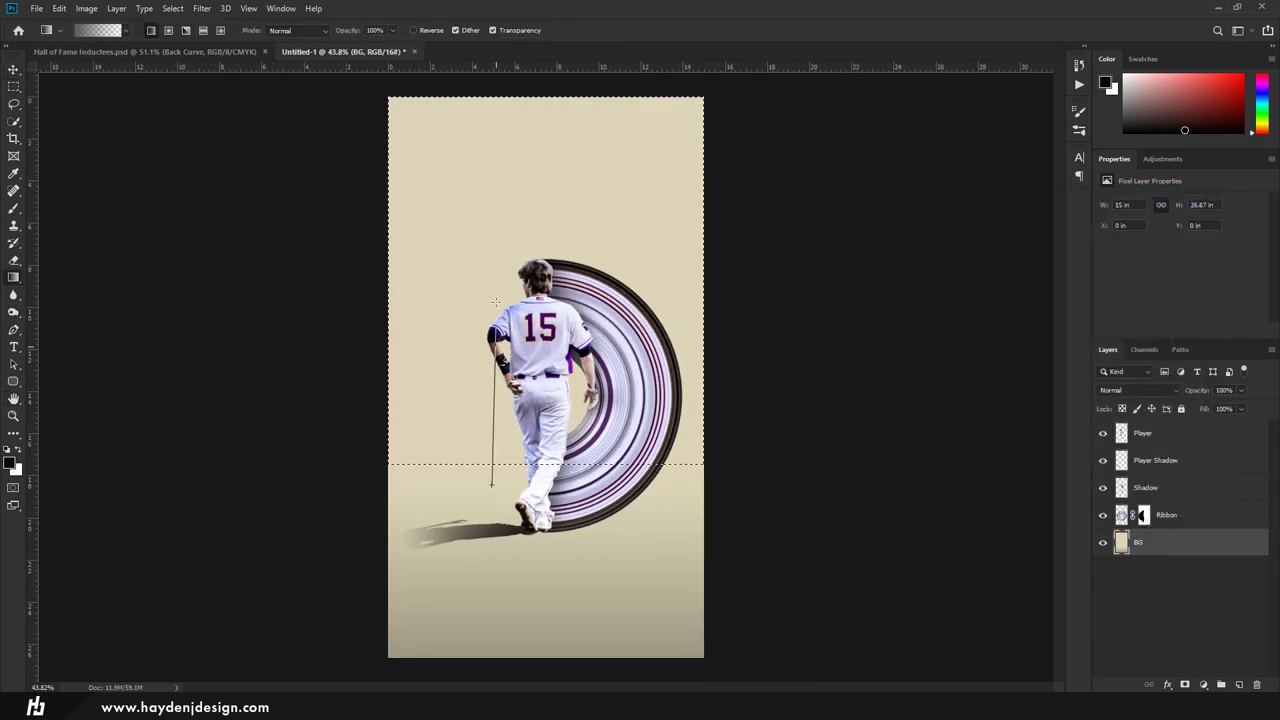
scroll(536, 112, down, 2)
scroll(536, 112, down, 2)
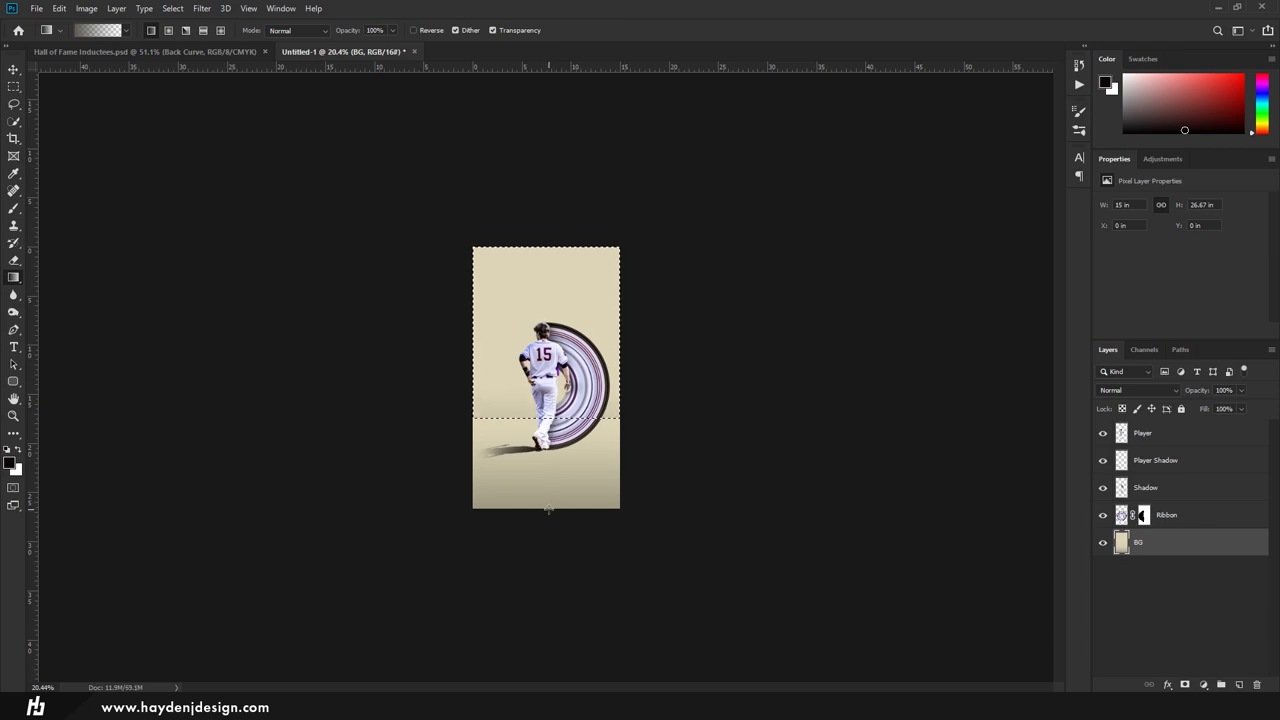
scroll(548, 510, up, 2)
key(ctrl+shift+i)
drag(542, 447, 542, 232)
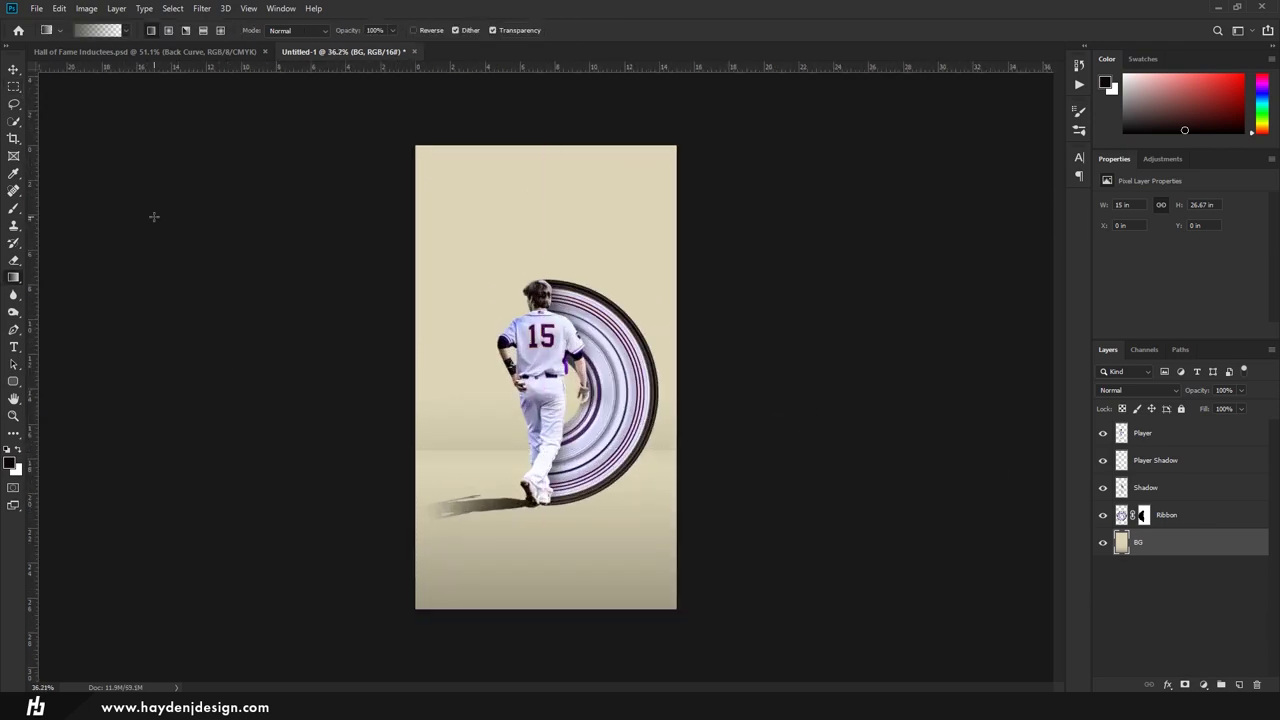
Step: Tidy the Ribbon layer with the Eraser and fit the document in view
scroll(503, 445, up, 5)
key(alt+period)
key(e)
click(1120, 515)
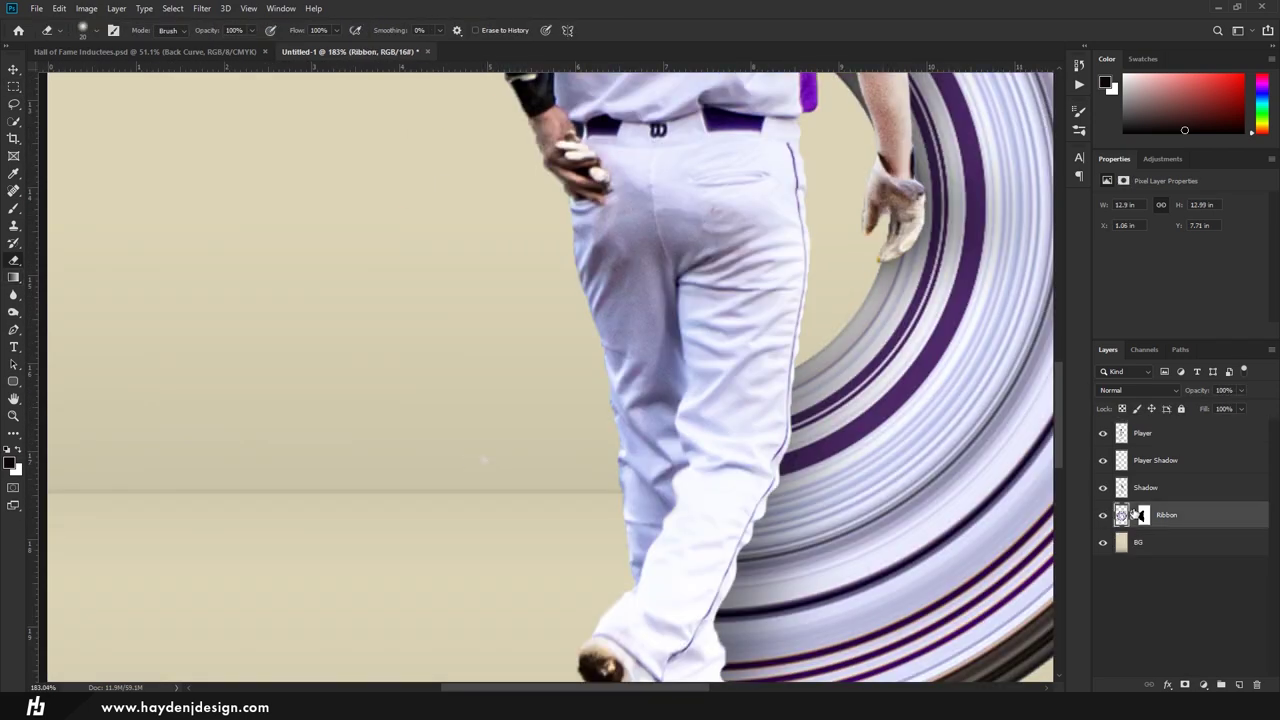
key(ctrl+0)
scroll(444, 483, down, 2)
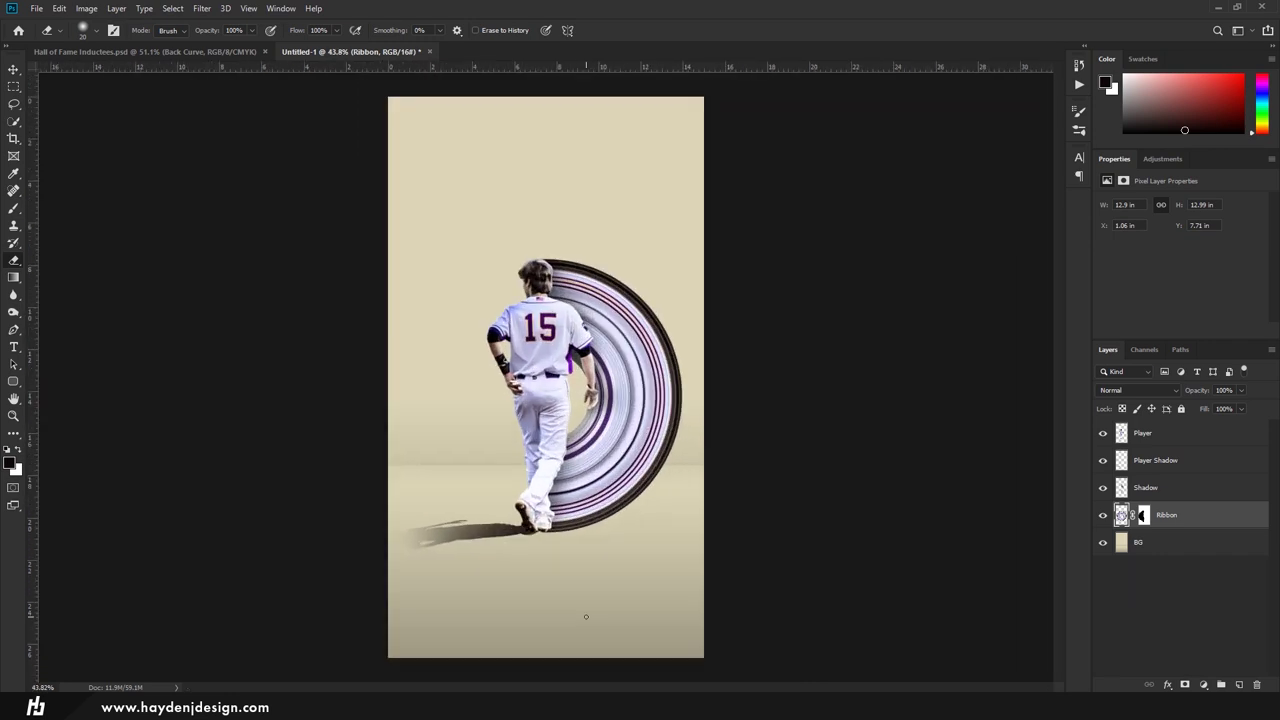
Step: Add a new light layer below Ribbon, undoing a stray brightening stroke on BG
drag(1176, 514, 1176, 556)
click(14, 312)
click(1140, 569)
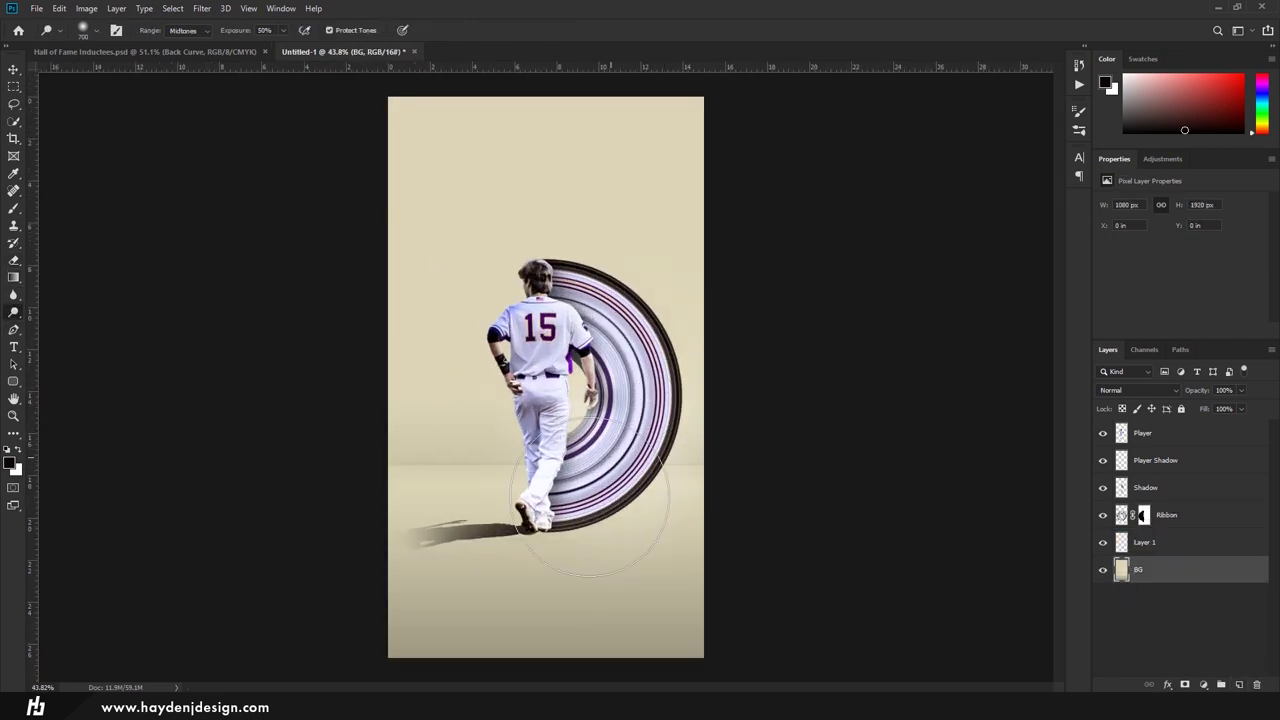
drag(660, 440, 548, 270)
key(ctrl+z)
key(ctrl+z)
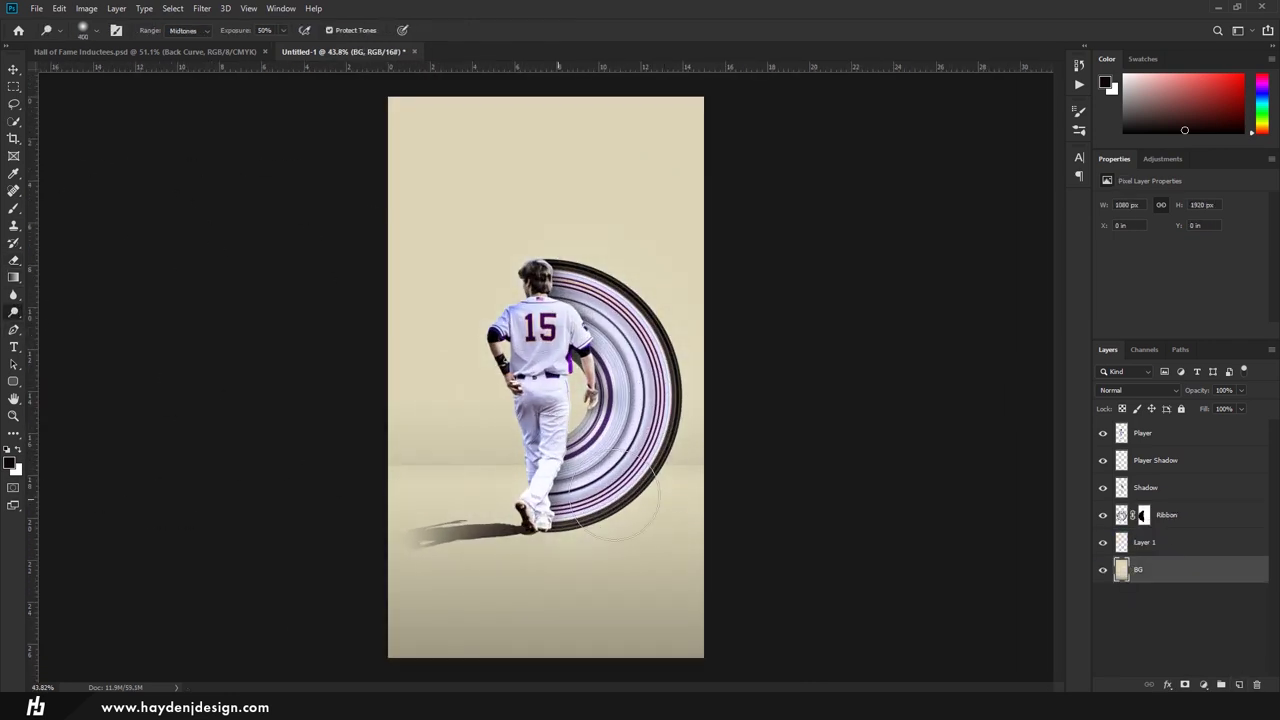
key(ctrl+shift+z)
key(ctrl+shift+z)
Step: Paint a broad white glow and set the light layer to Soft Light
key(alt+bracketright)
key(b)
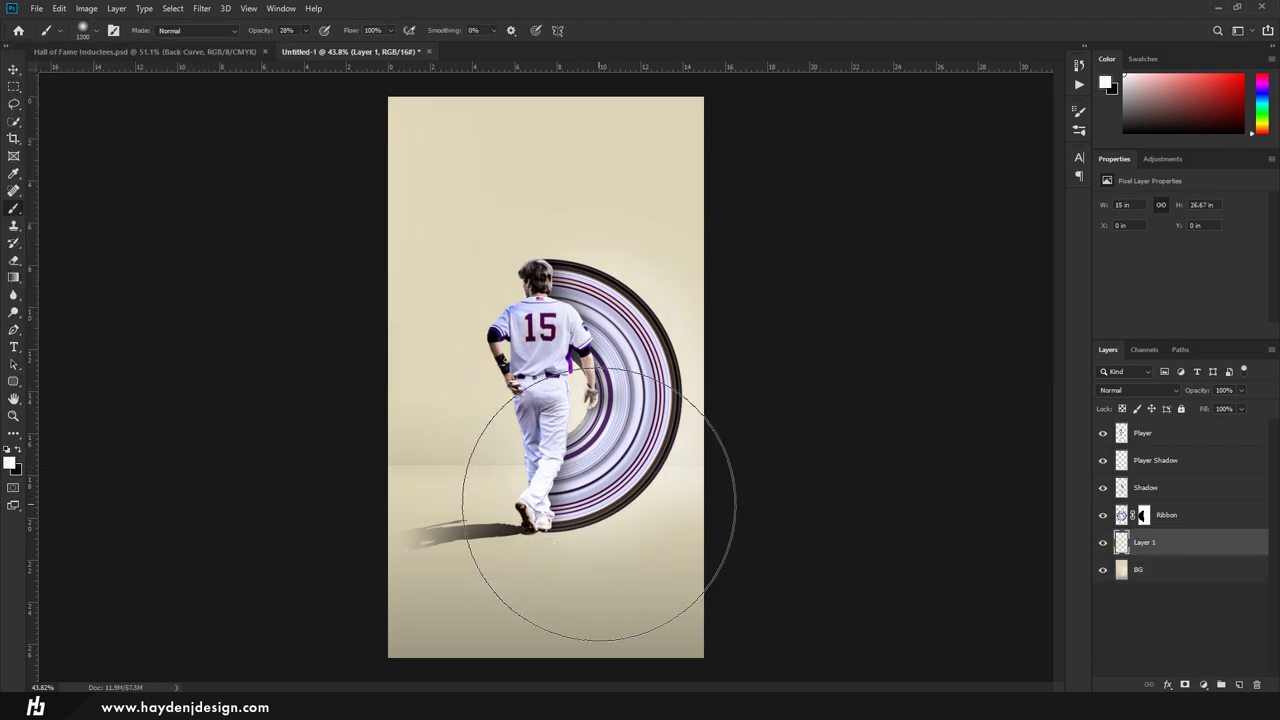
key(v)
click(1150, 390)
click(1140, 598)
scroll(610, 412, down, 1)
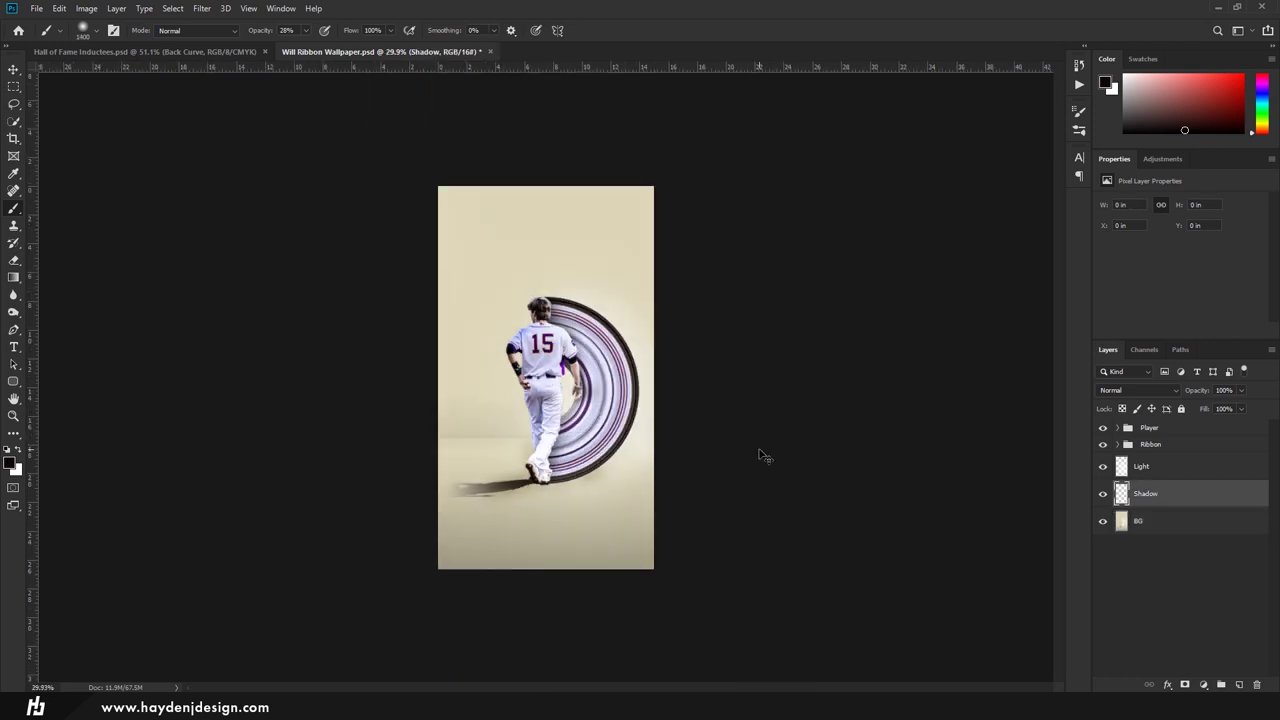
Step: Set the Shadow layer's blend mode to Multiply
click(1138, 390)
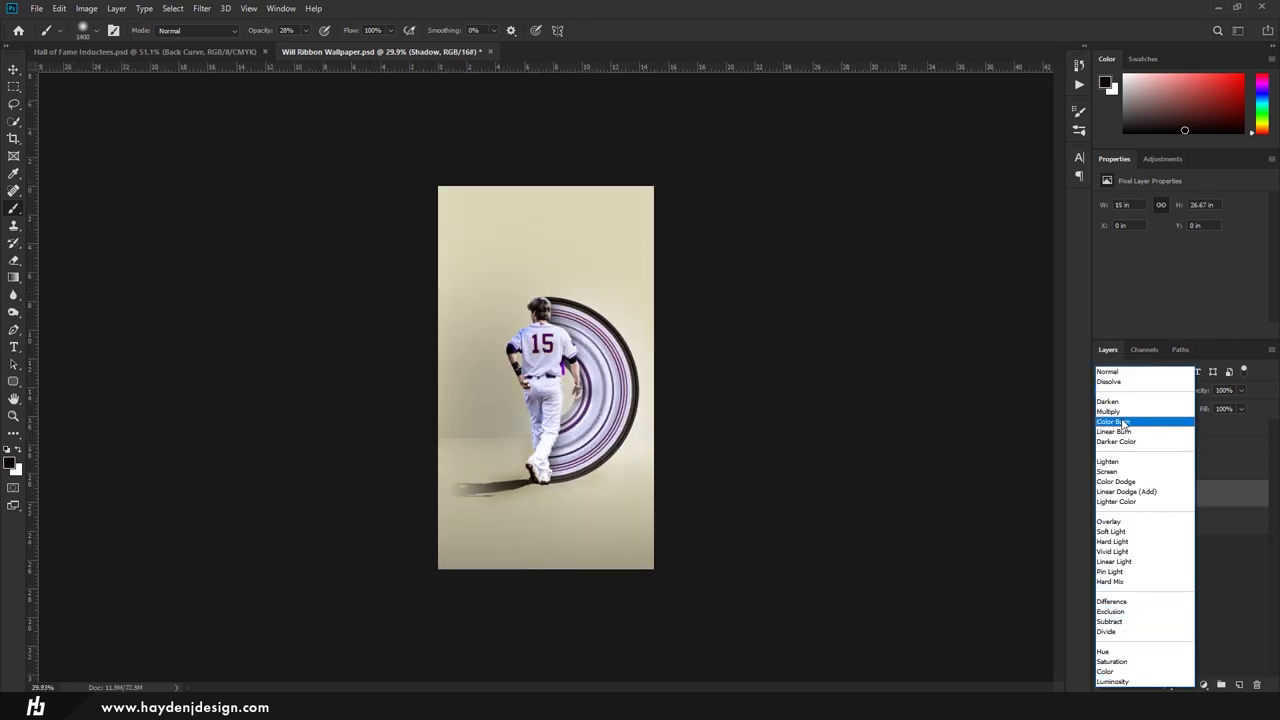
click(1108, 411)
scroll(546, 377, up, 1)
key(v)
Step: Dodge the BG floor around the player's feet and beside the shadow
click(1140, 521)
scroll(536, 302, up, 2)
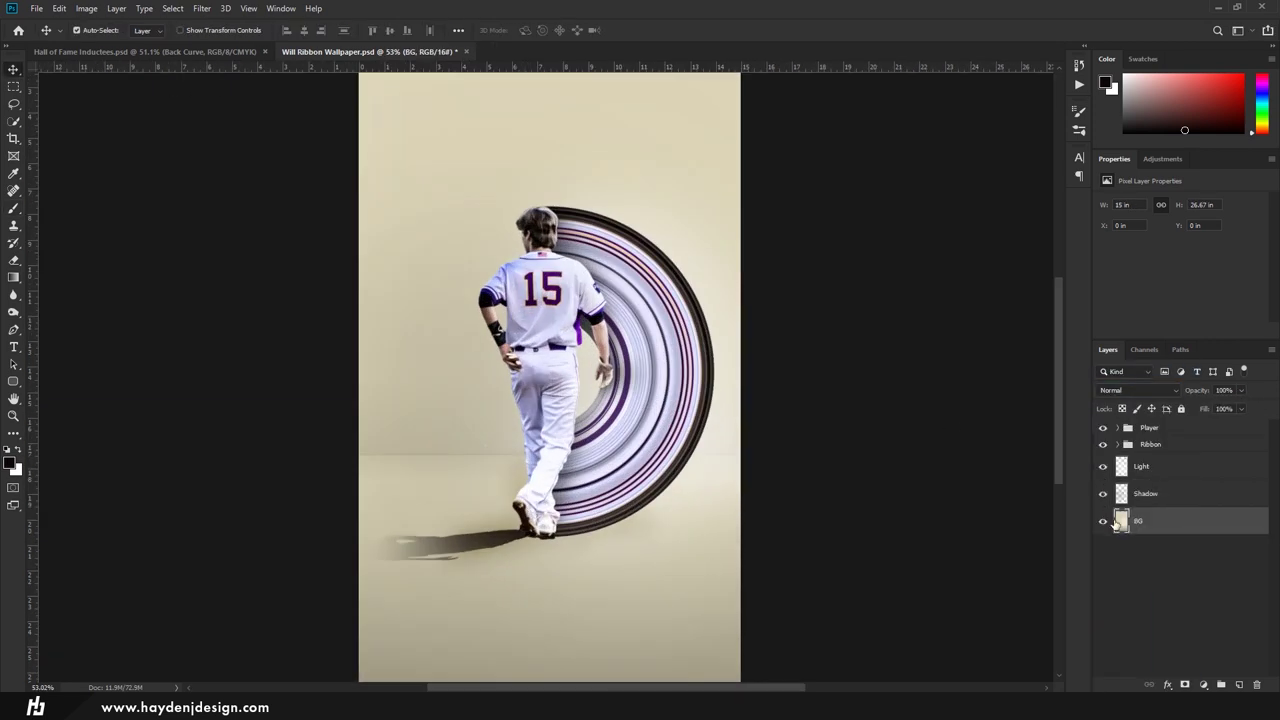
alt+click(1103, 521)
alt+click(1103, 521)
click(14, 312)
click(60, 326)
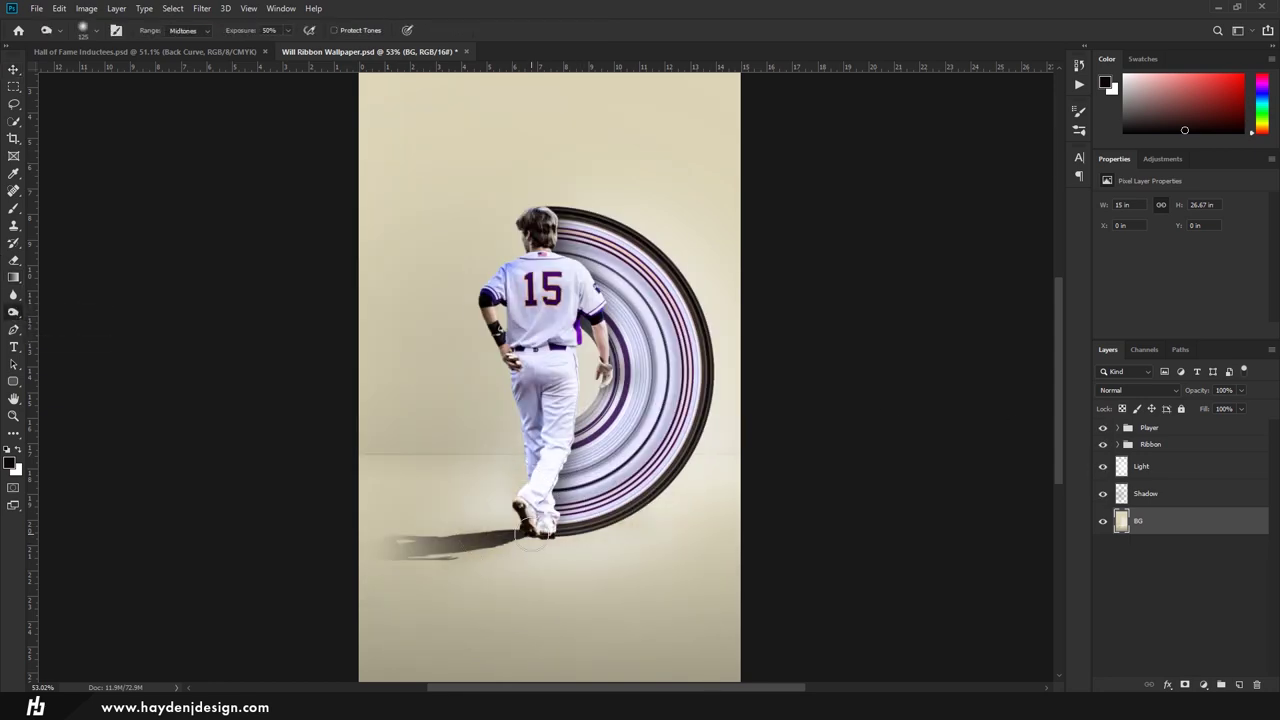
scroll(640, 515, down, 1)
scroll(636, 516, down, 1)
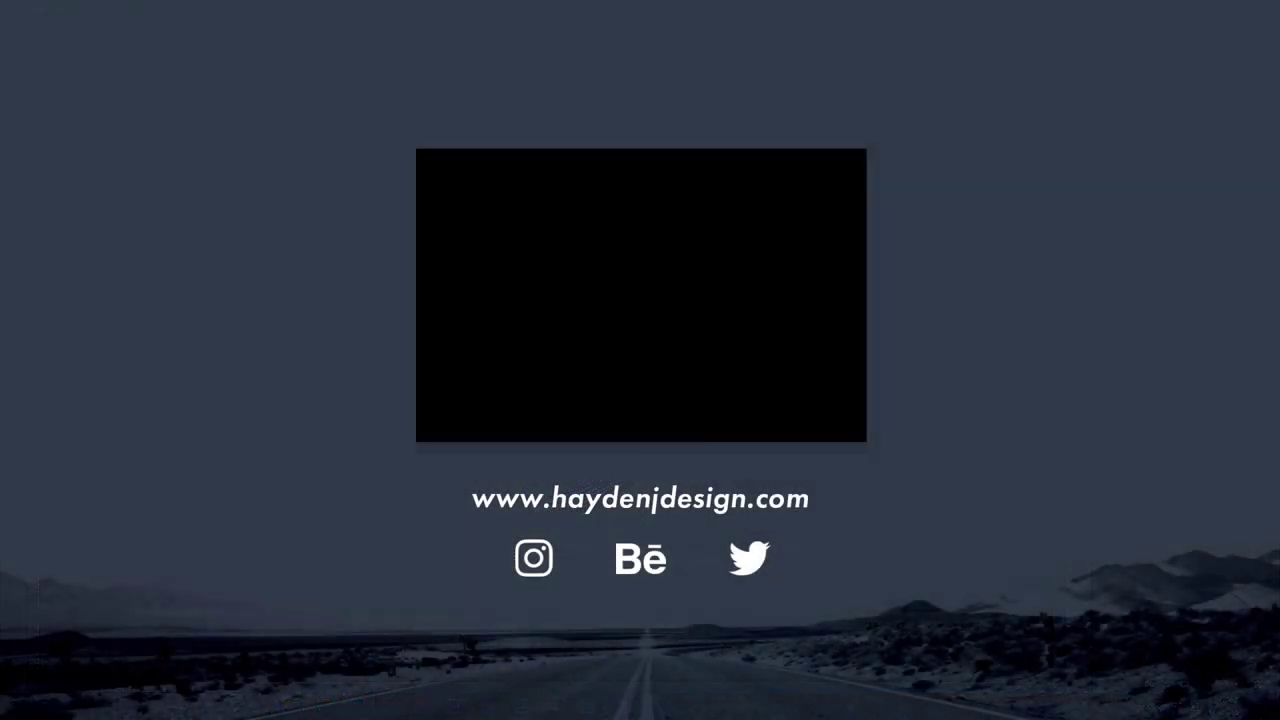